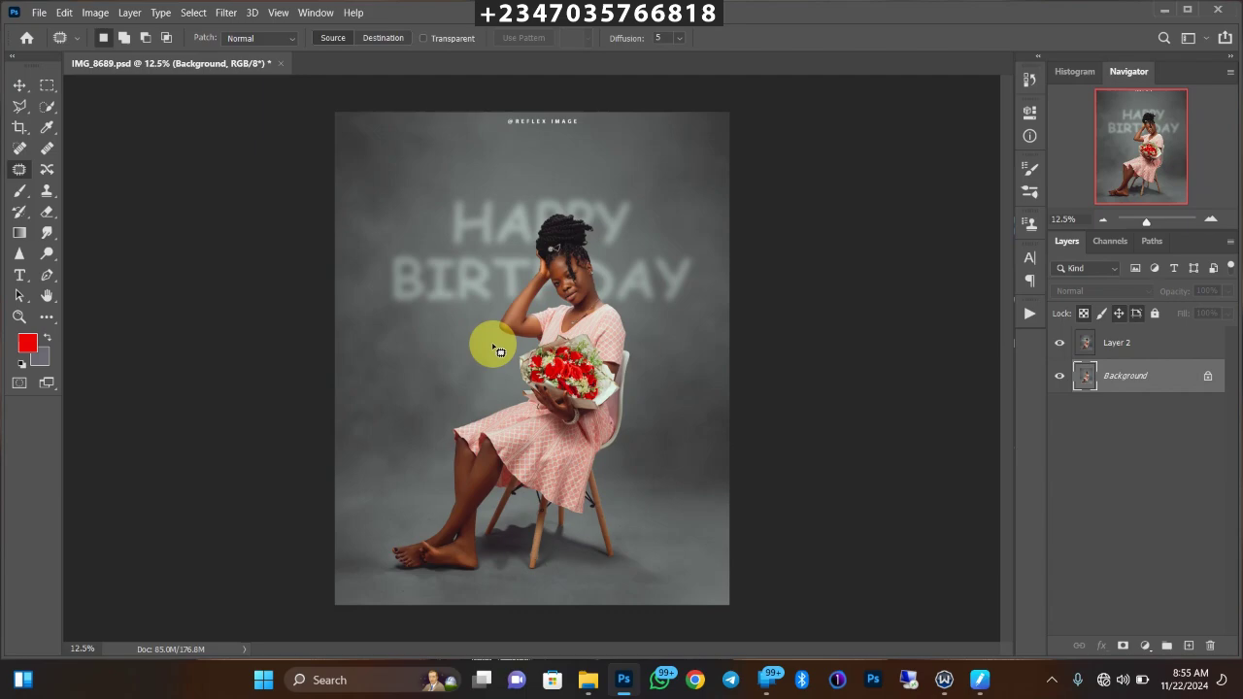
# - Toggle the HAPPY BIRTHDAY sample layer off and on to compare, zooming out the view
pyautogui.click(1060, 343)
pyautogui.hotkey('ctrl', '-')
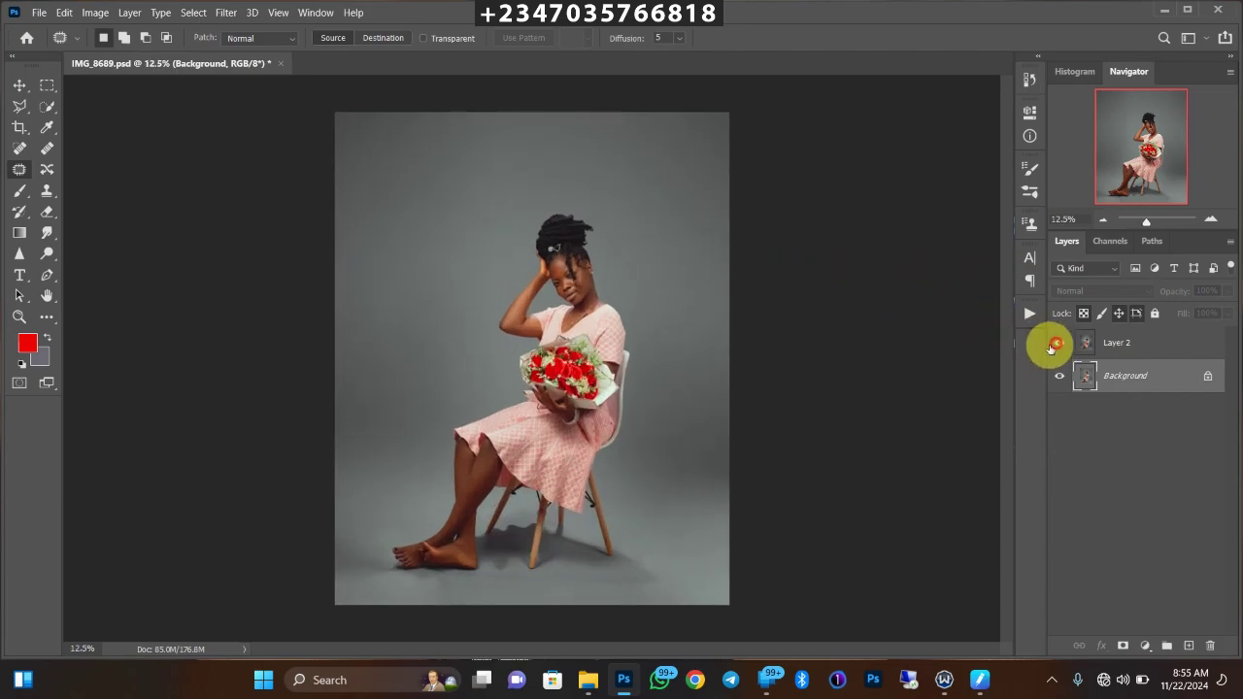
pyautogui.click(1059, 342)
pyautogui.click(1060, 343)
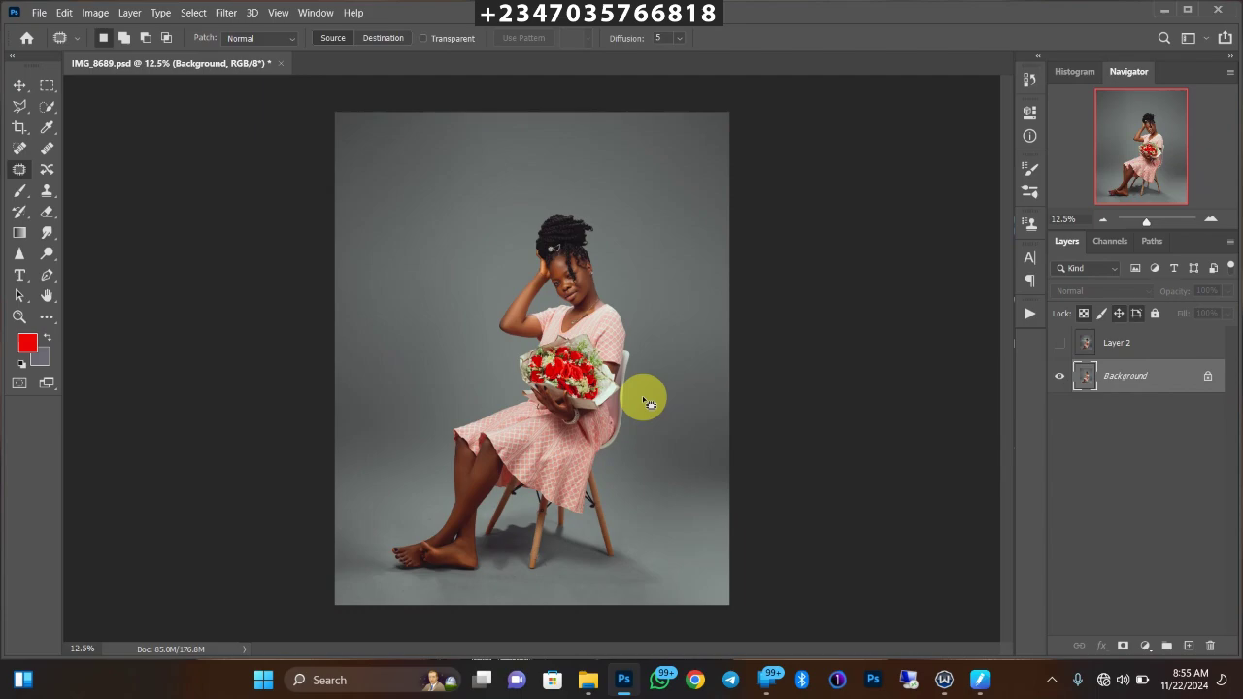
pyautogui.moveTo(579, 321)
pyautogui.mouseDown()
pyautogui.moveTo(604, 366)
pyautogui.moveTo(580, 306)
pyautogui.mouseUp()
# - Rename Layer 2 to SAMPLE, leave it hidden, and select the Background layer
pyautogui.click(1122, 342)
pyautogui.doubleClick(1119, 342)
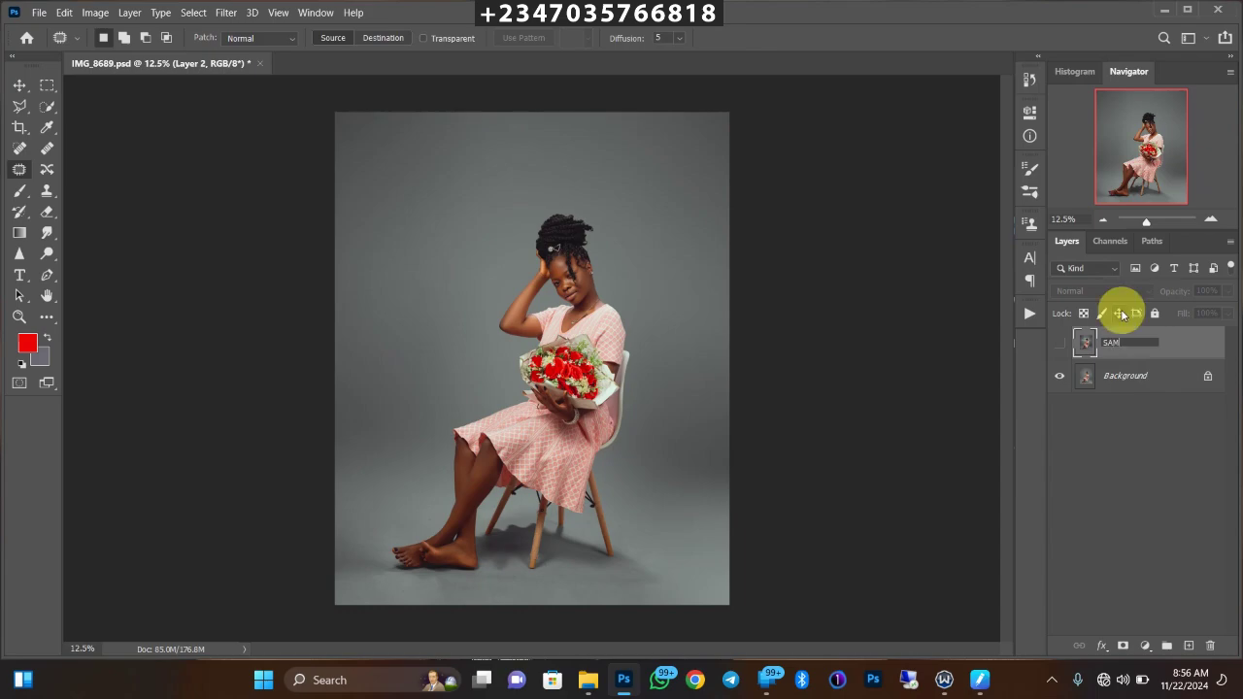
pyautogui.write('E')
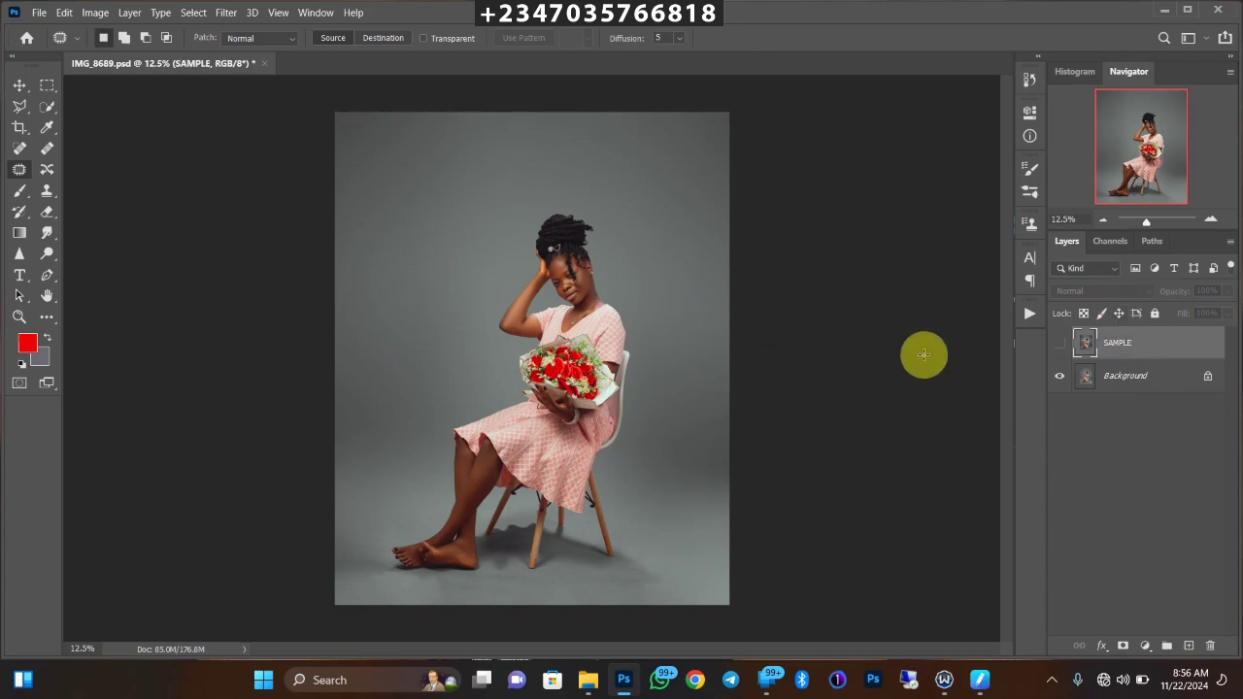
pyautogui.click(891, 347)
pyautogui.click(1060, 348)
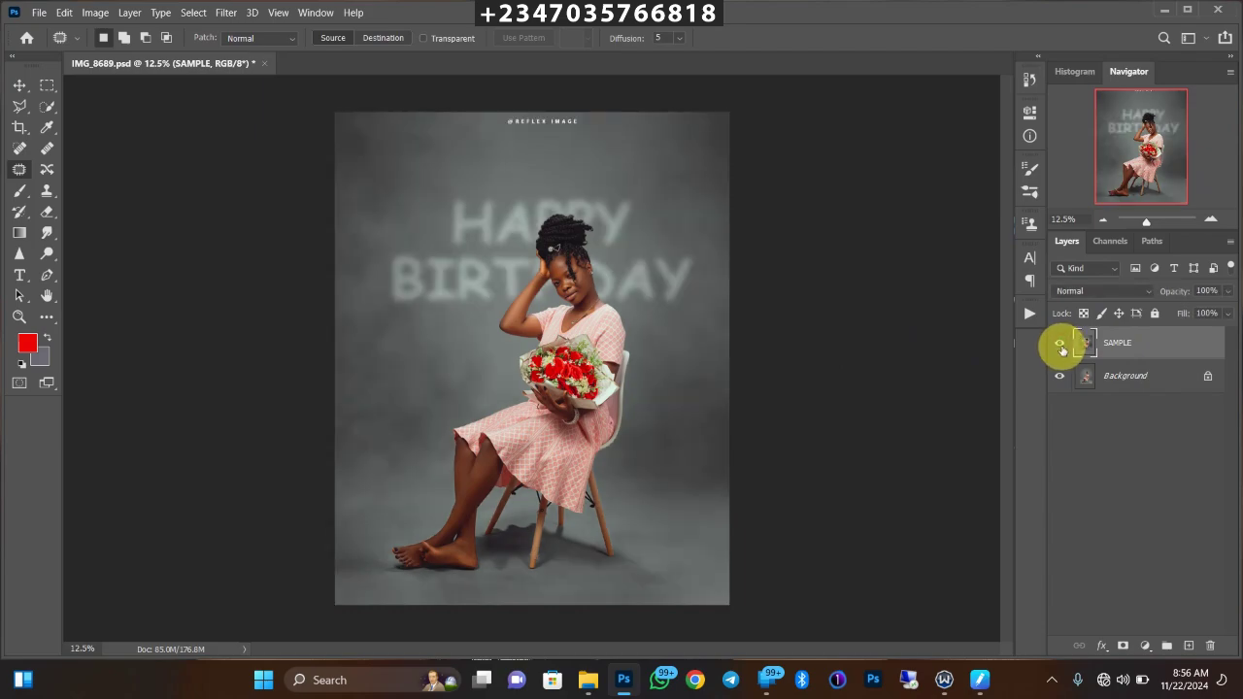
pyautogui.click(1060, 345)
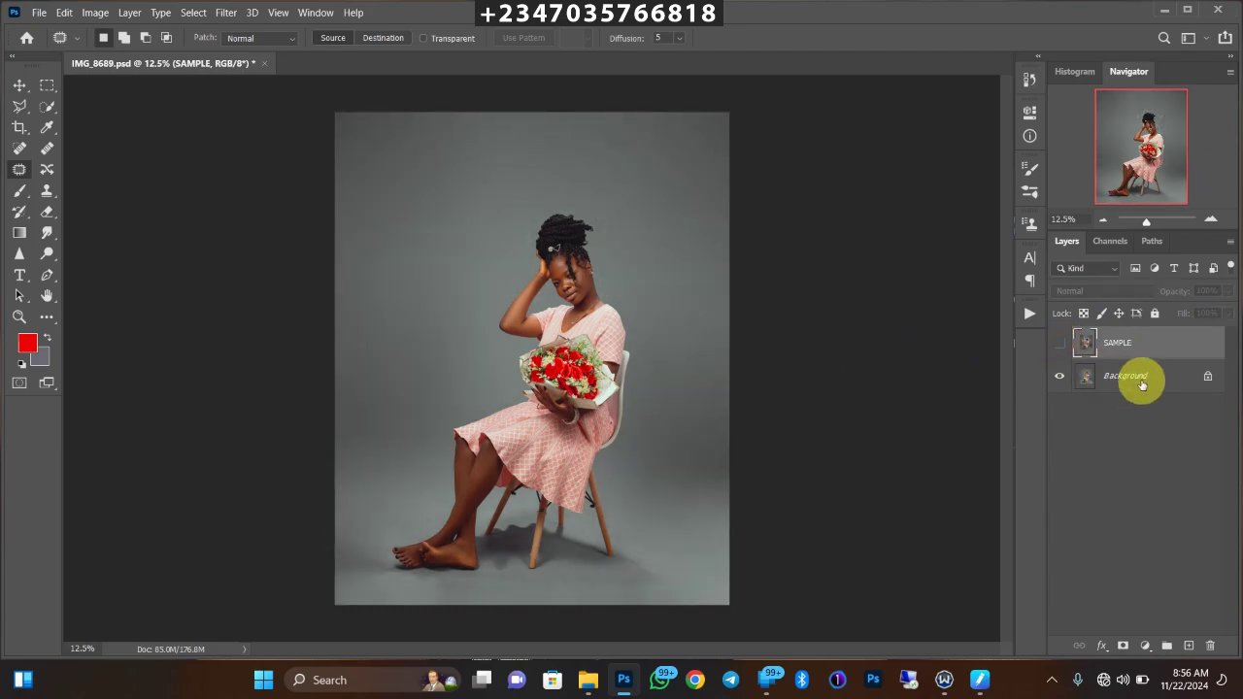
pyautogui.click(1129, 389)
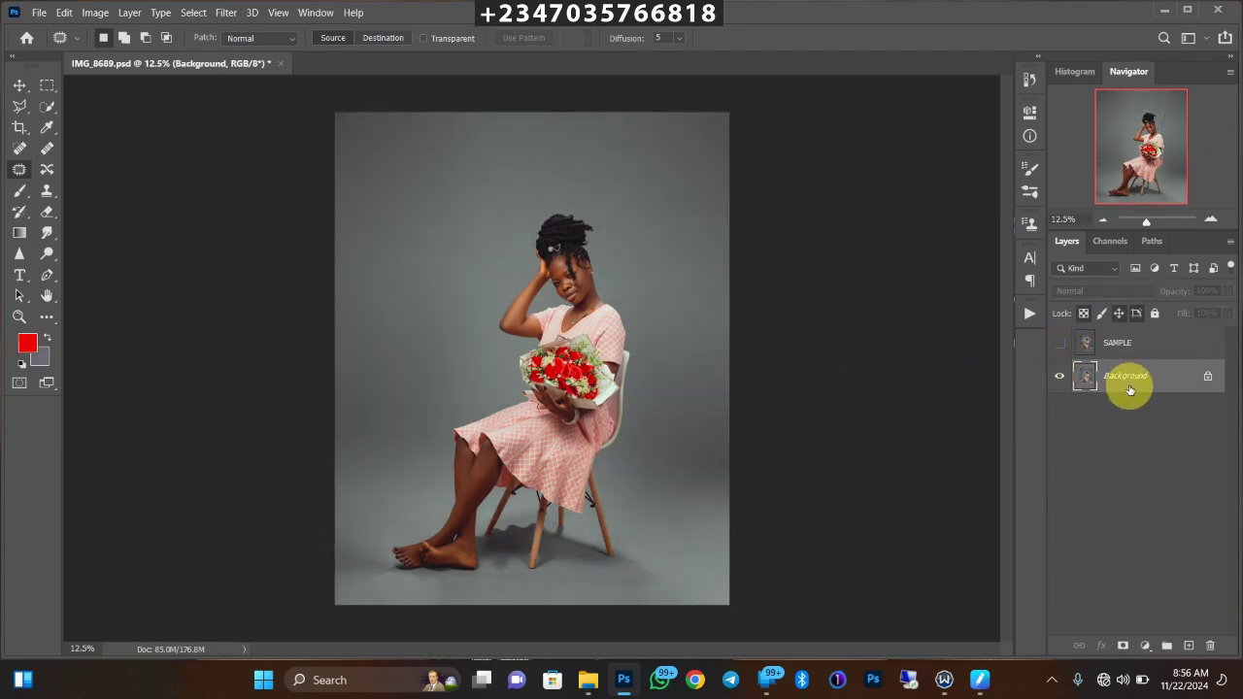
# - Duplicate the Background layer and load the saved subject channel as a selection
pyautogui.hotkey('ctrl', 'j')
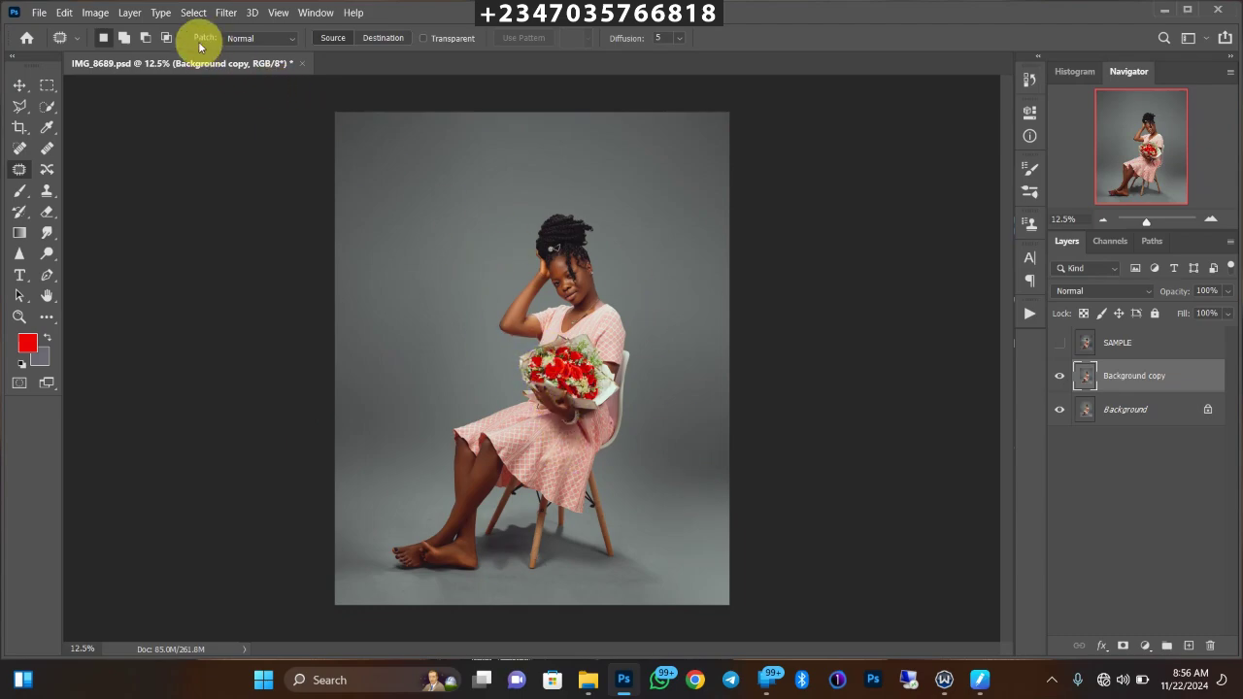
pyautogui.click(191, 13)
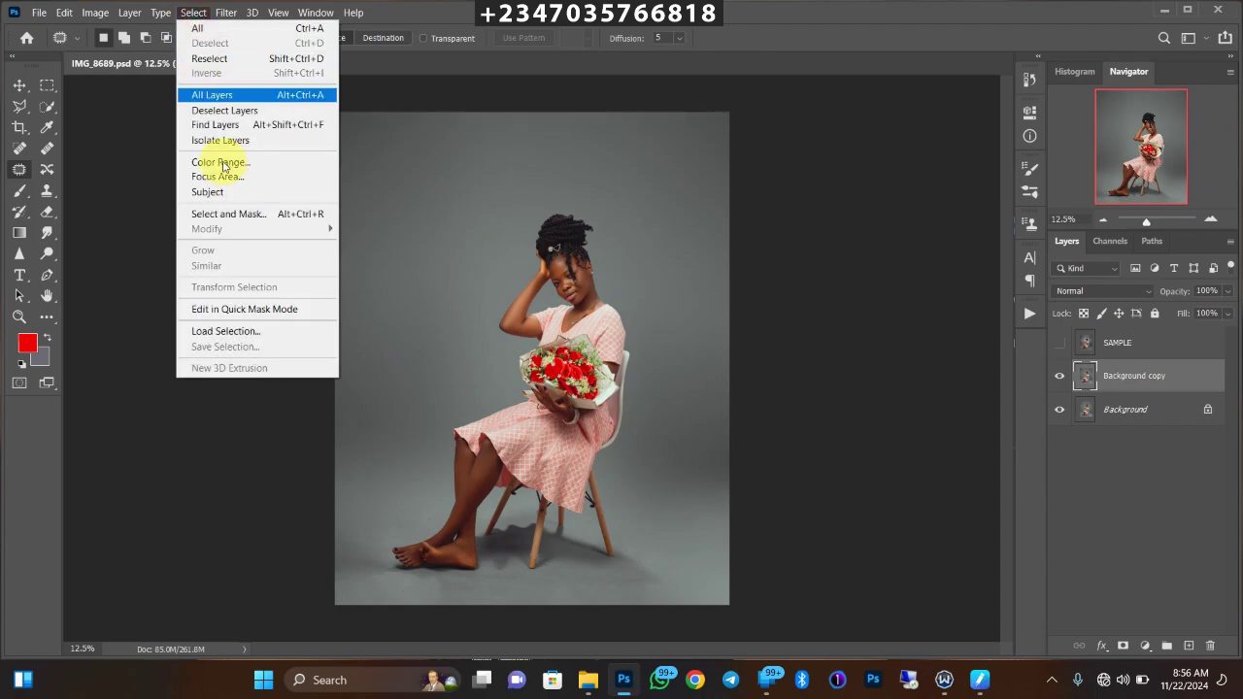
pyautogui.click(229, 331)
pyautogui.click(547, 208)
pyautogui.click(528, 242)
pyautogui.press('Return')
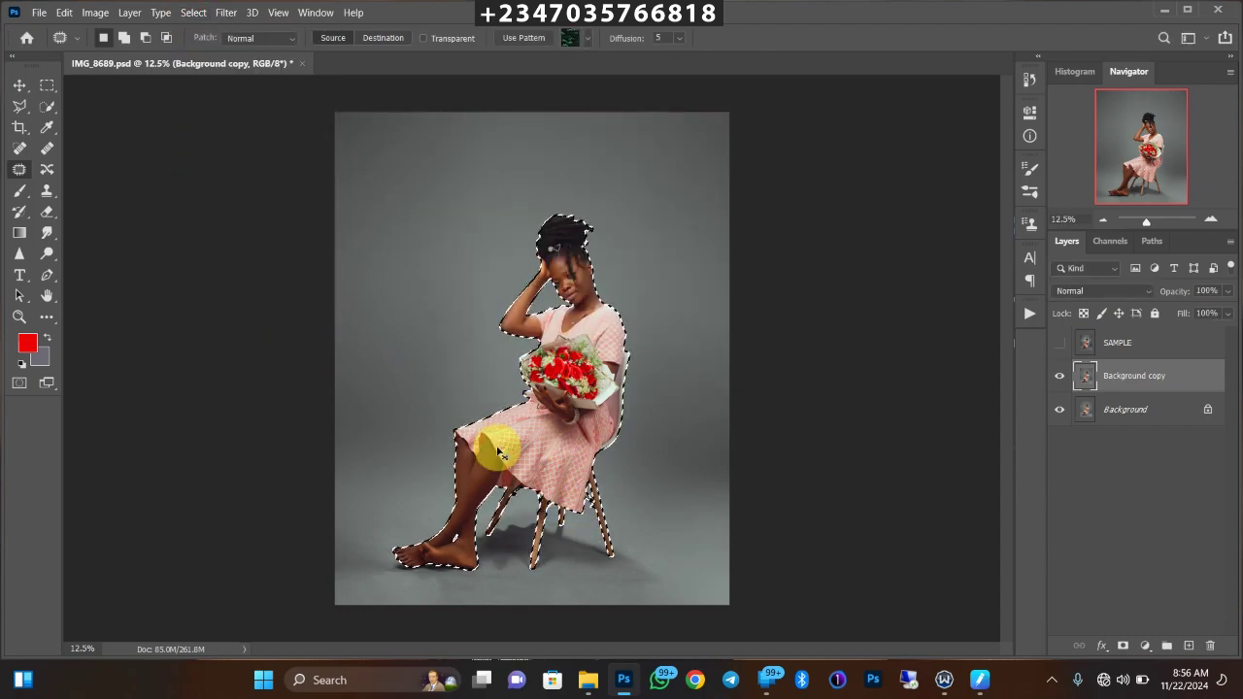
pyautogui.hotkey('ctrl', '+')
pyautogui.hotkey('ctrl', '+')
pyautogui.hotkey('ctrl', '-')
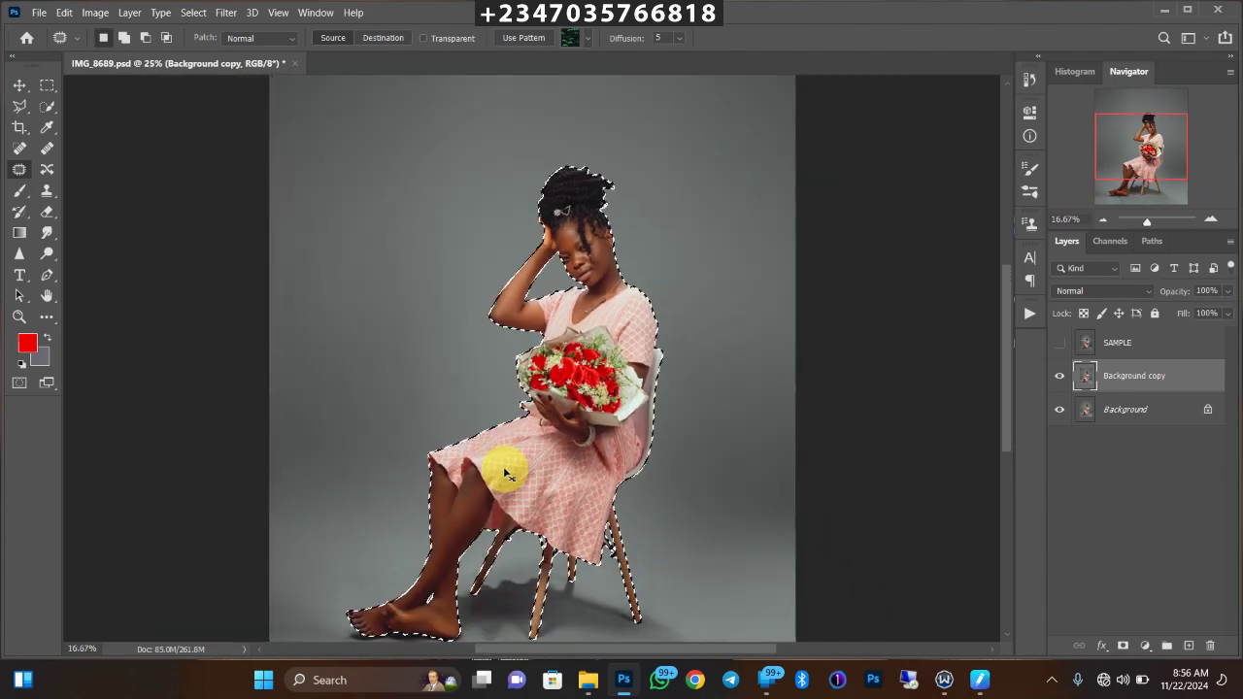
# - Feather the selection by 2 px and add it as a layer mask on Background copy
pyautogui.rightClick(440, 357)
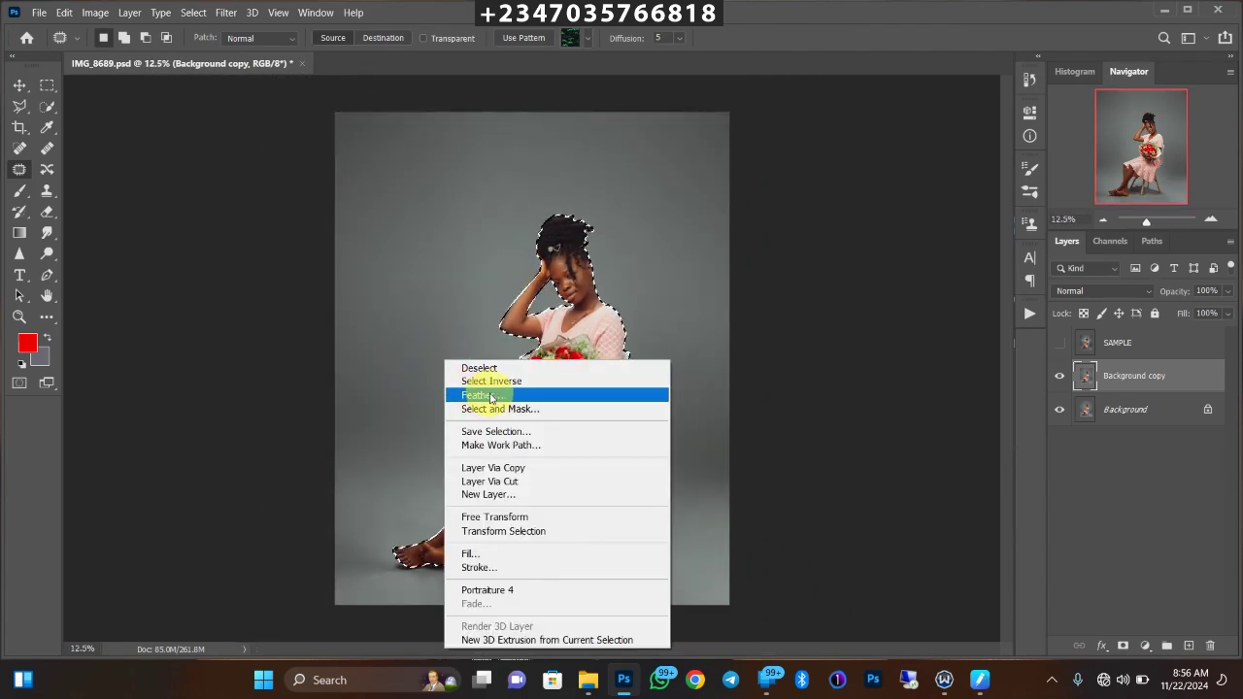
pyautogui.click(479, 396)
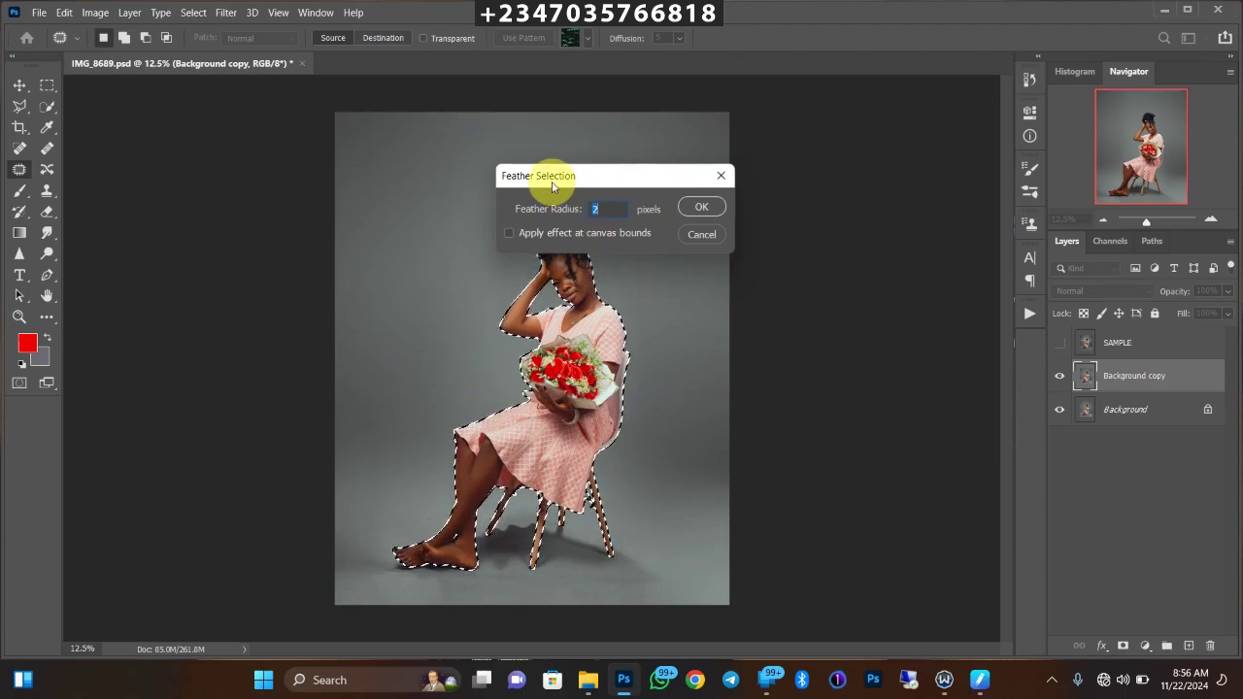
pyautogui.press('Return')
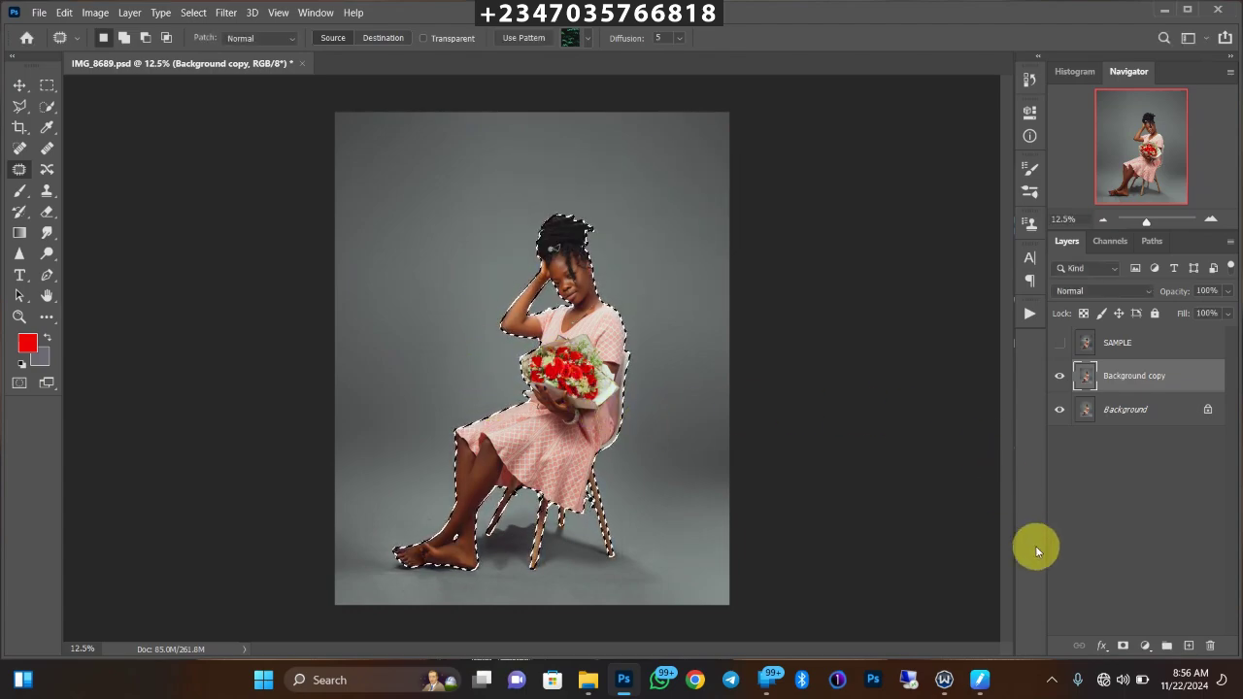
pyautogui.click(1122, 646)
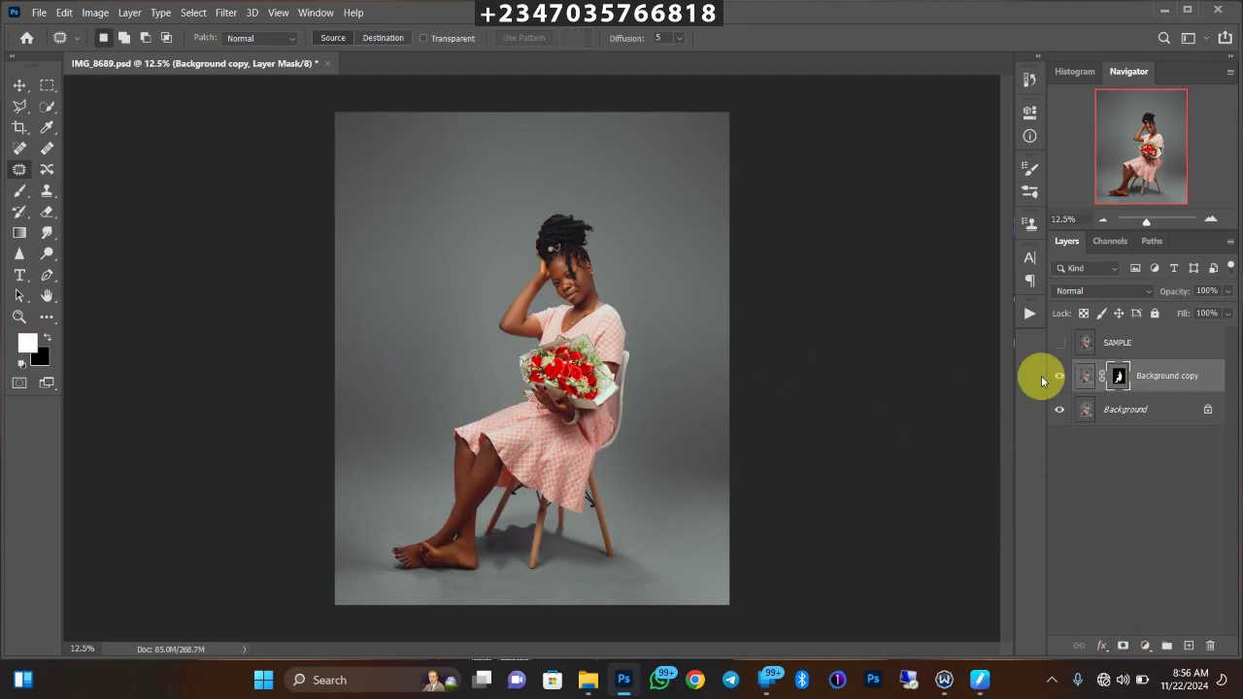
pyautogui.click(1060, 409)
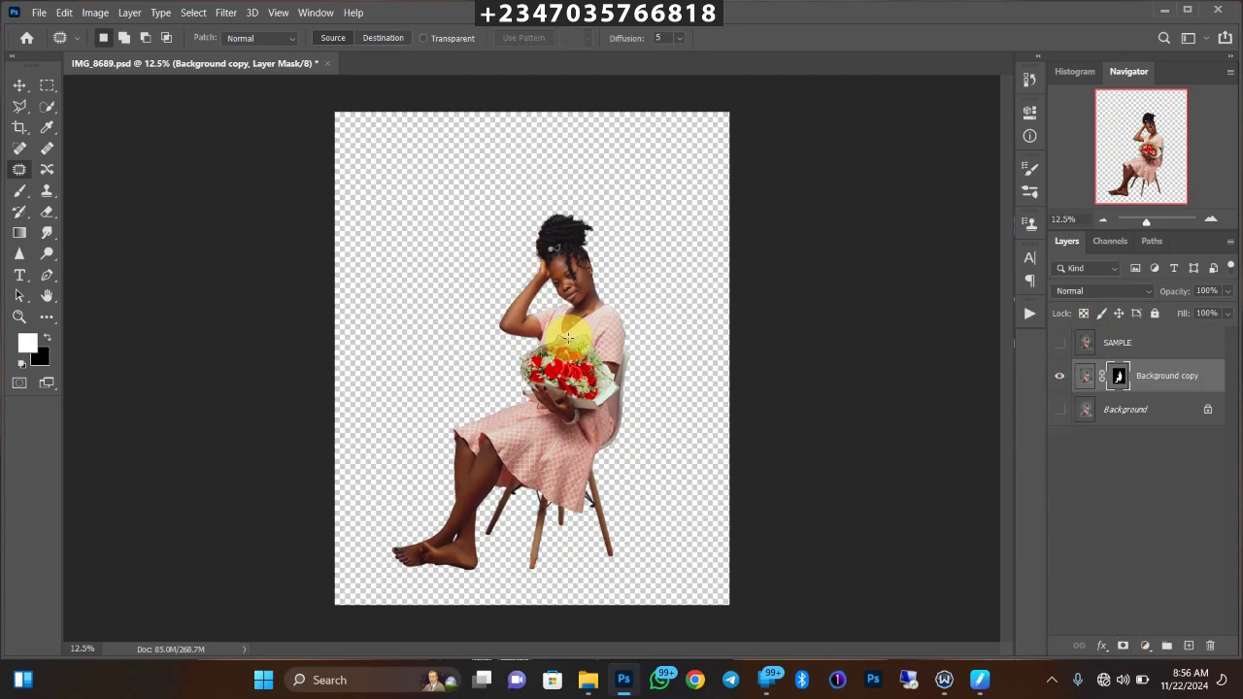
pyautogui.click(1060, 409)
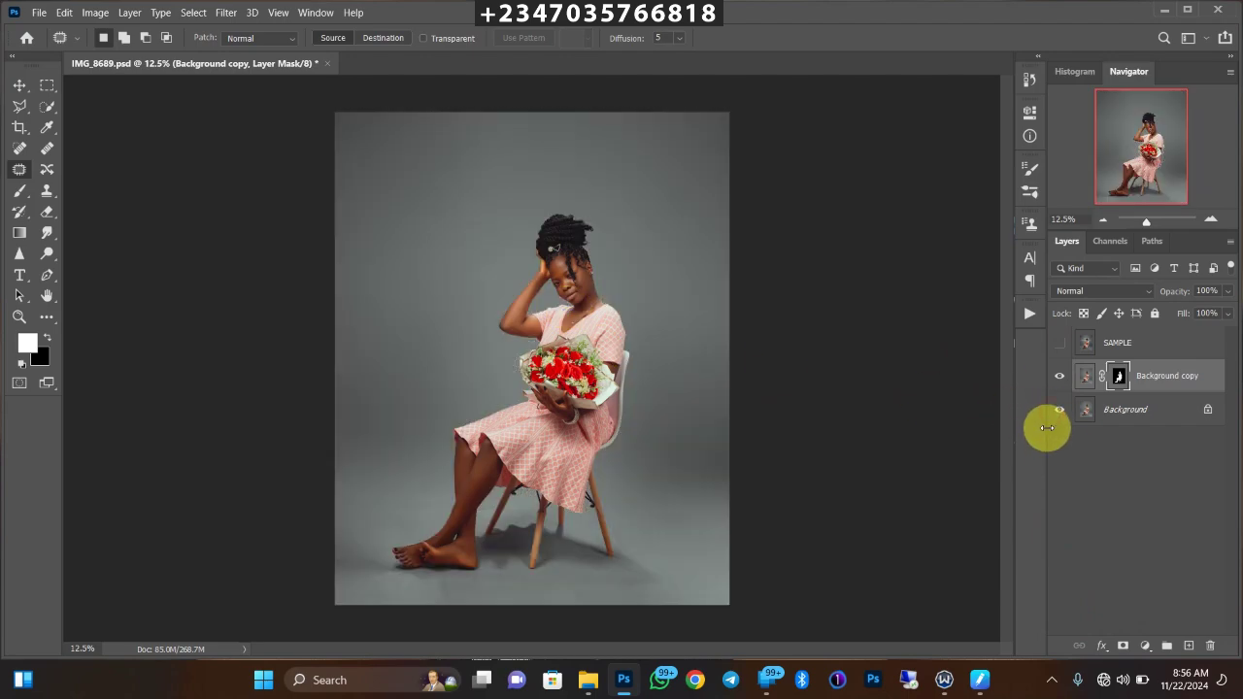
pyautogui.click(1127, 412)
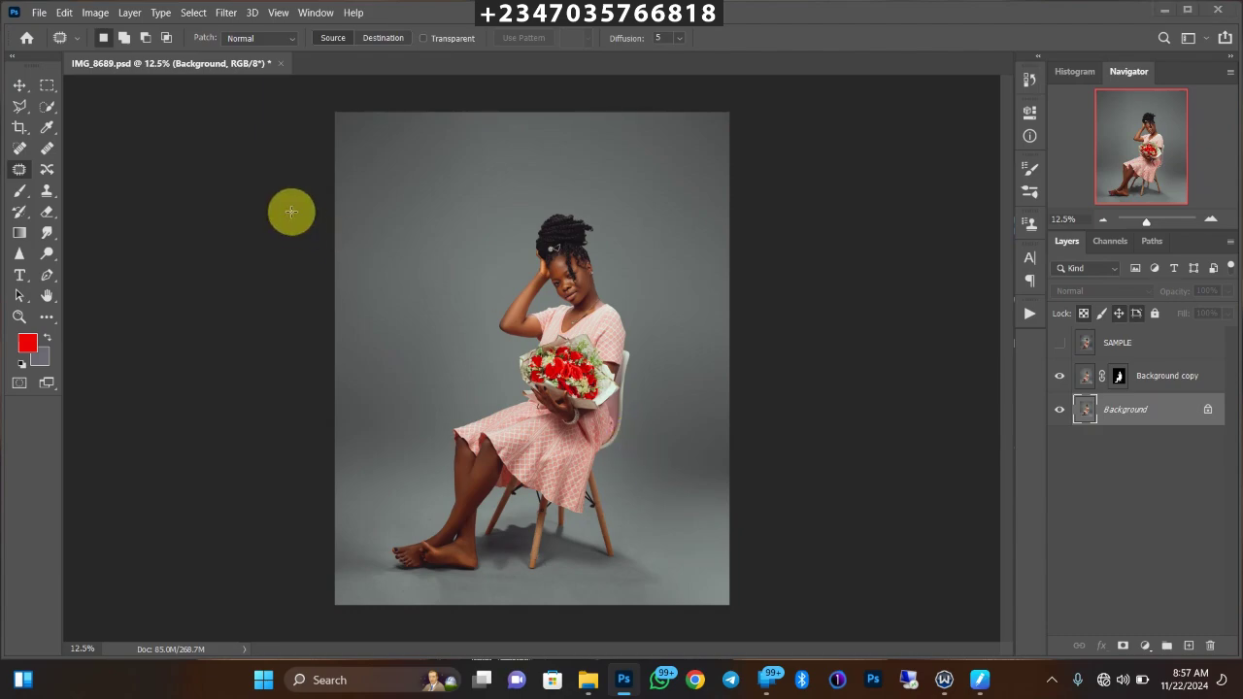
# - Browse in File Explorer to Documents > reflex image > reflex files > overlays
pyautogui.press('super+e')
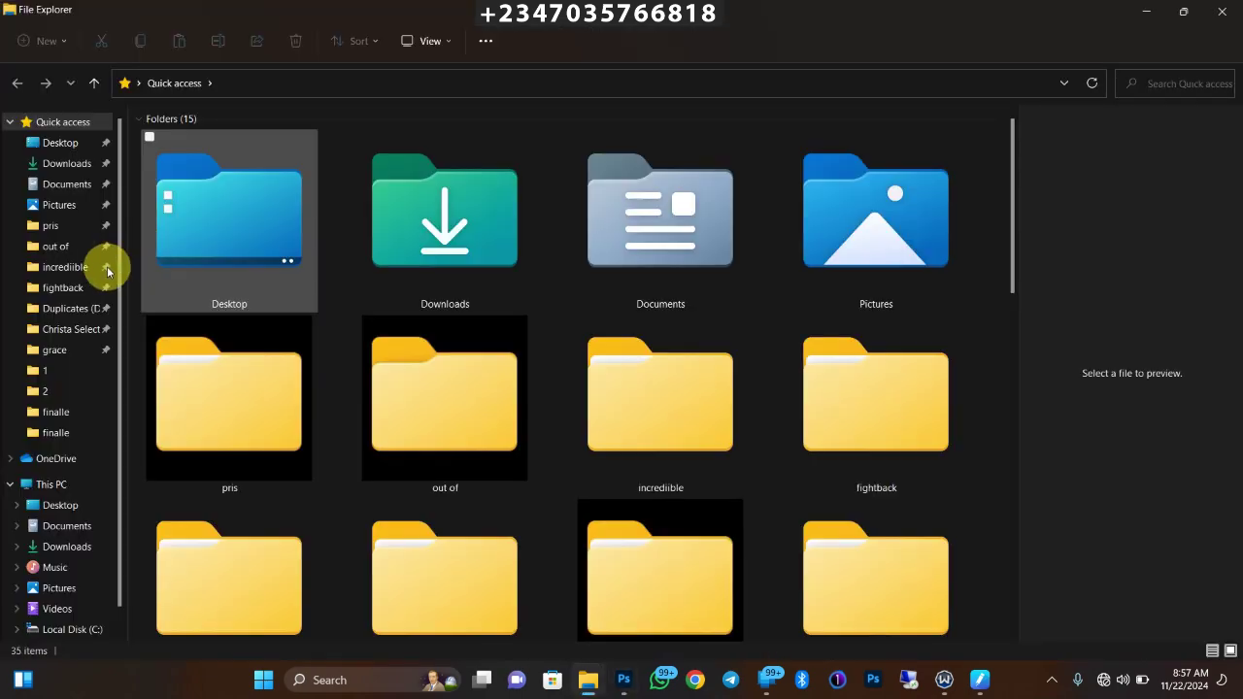
pyautogui.click(63, 184)
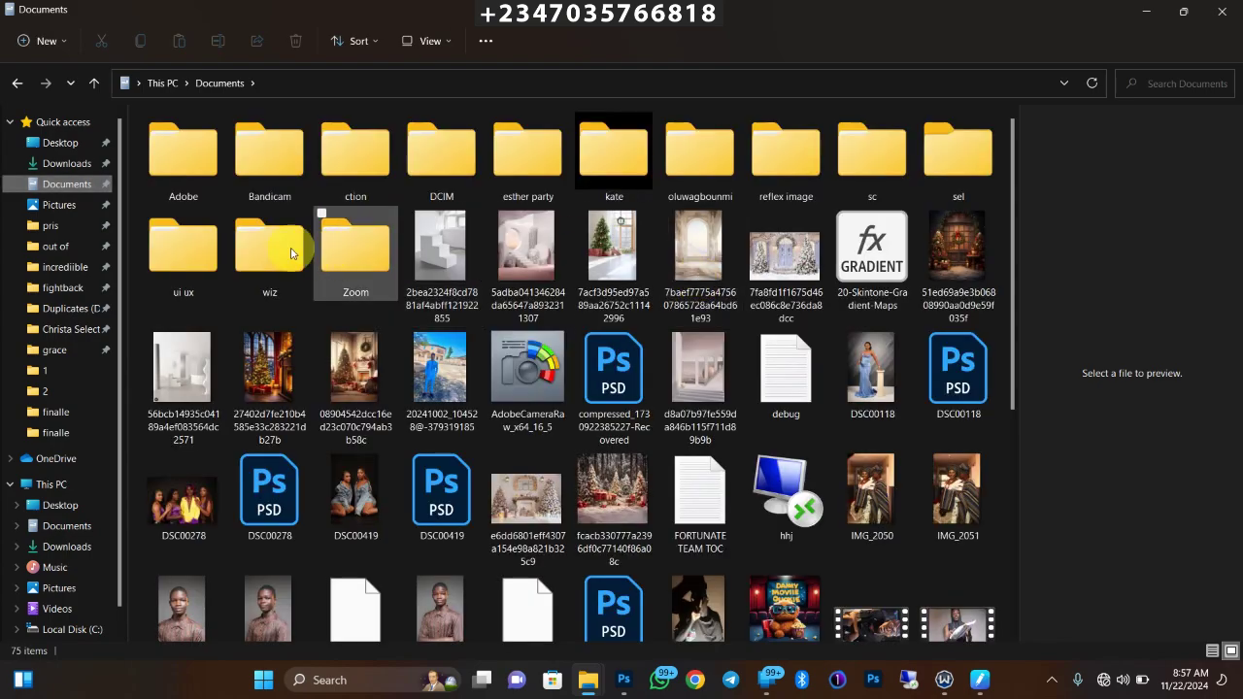
pyautogui.doubleClick(786, 156)
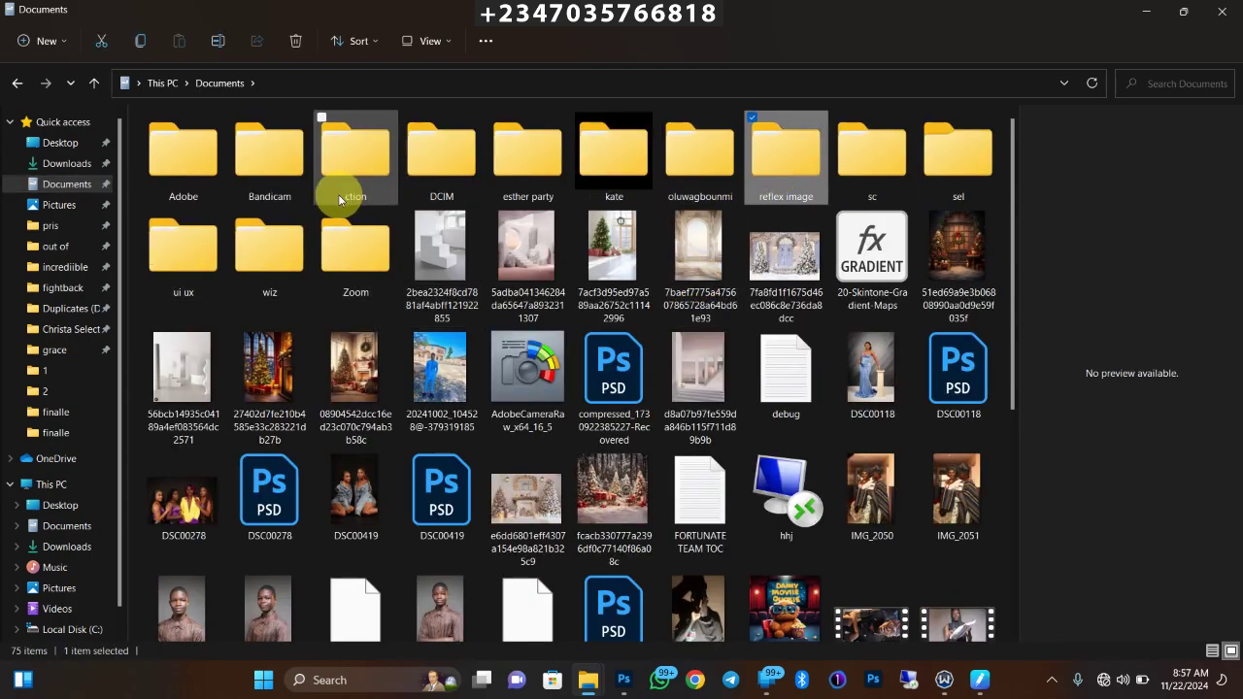
pyautogui.doubleClick(194, 221)
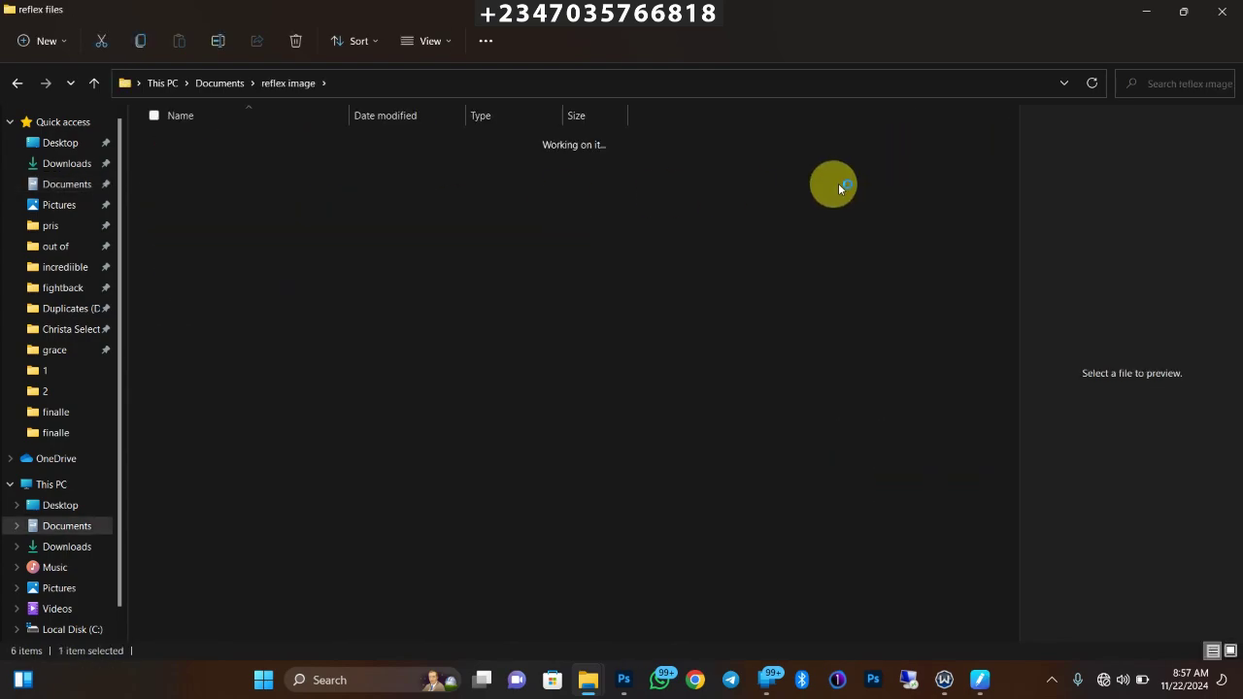
pyautogui.scroll(-2, 1020, 510)
pyautogui.click(239, 435)
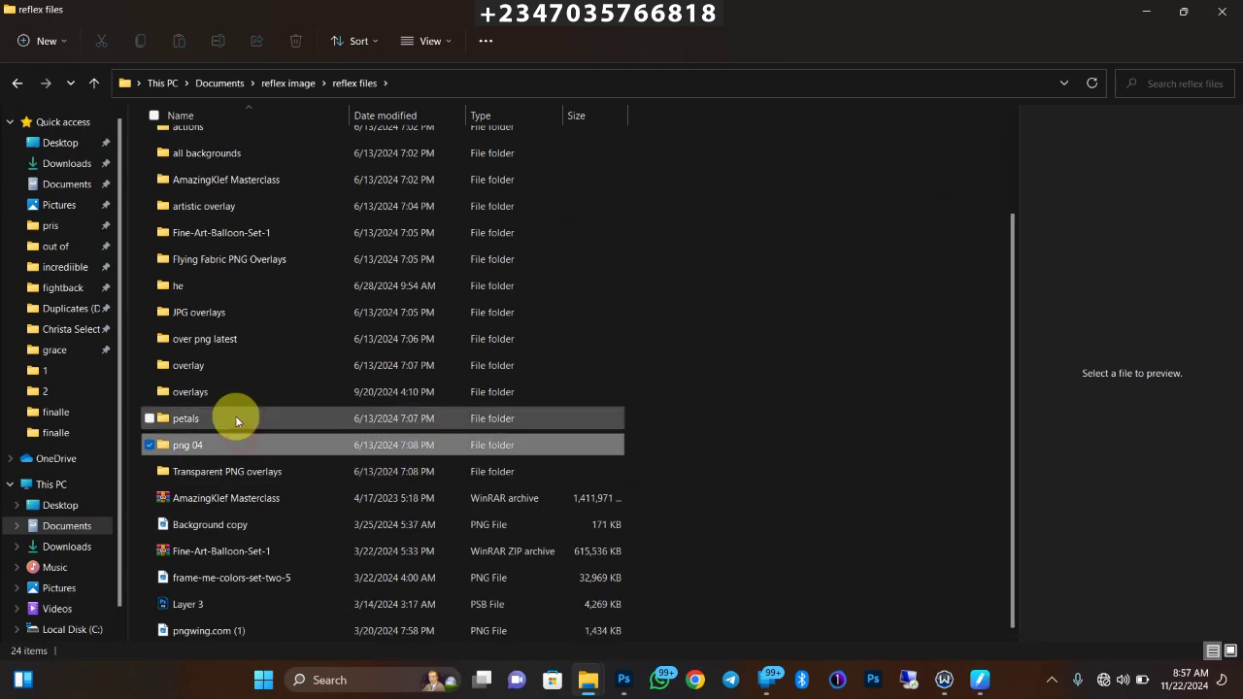
pyautogui.doubleClick(232, 392)
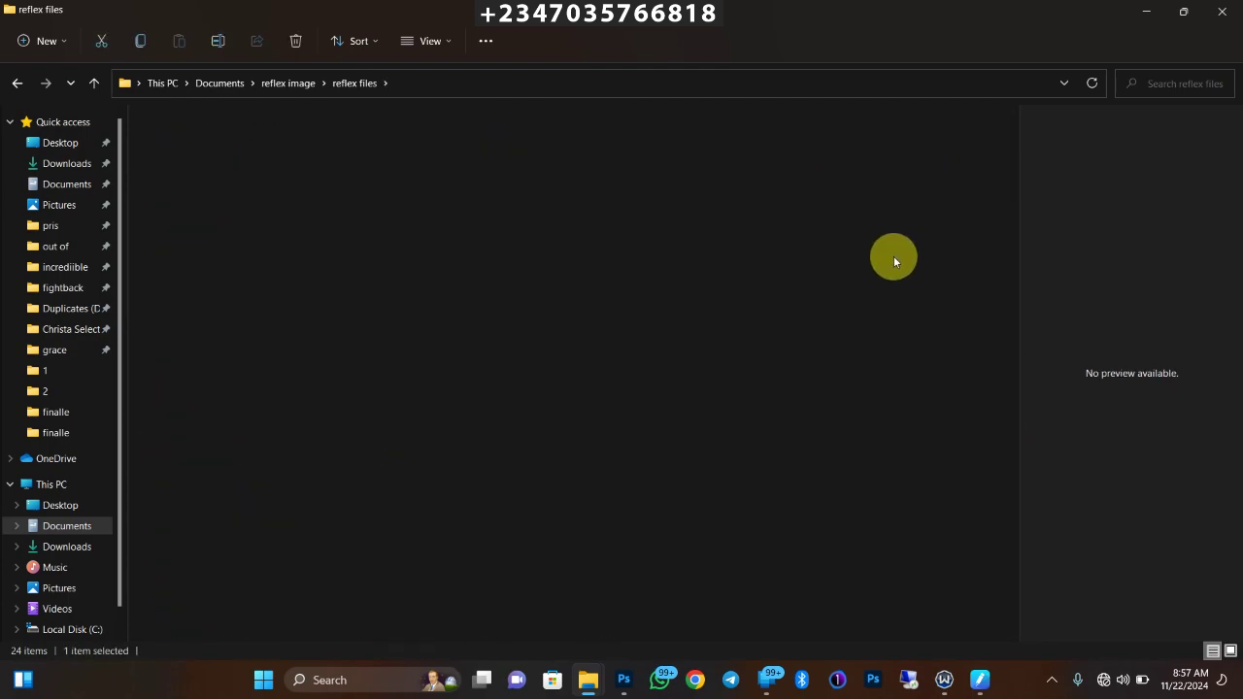
# - Select backdrop image 25 and restore down the Explorer window over Photoshop
pyautogui.moveTo(1014, 243); pyautogui.dragTo(1024, 408)
pyautogui.click(527, 248)
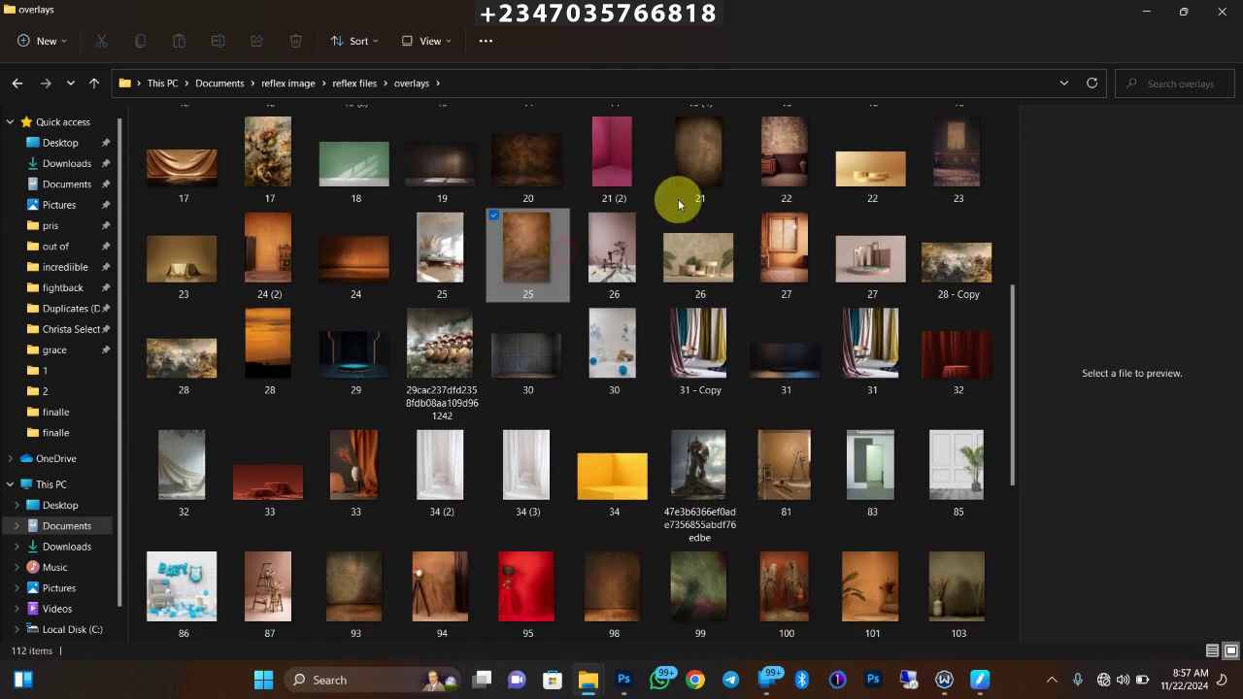
pyautogui.click(1176, 14)
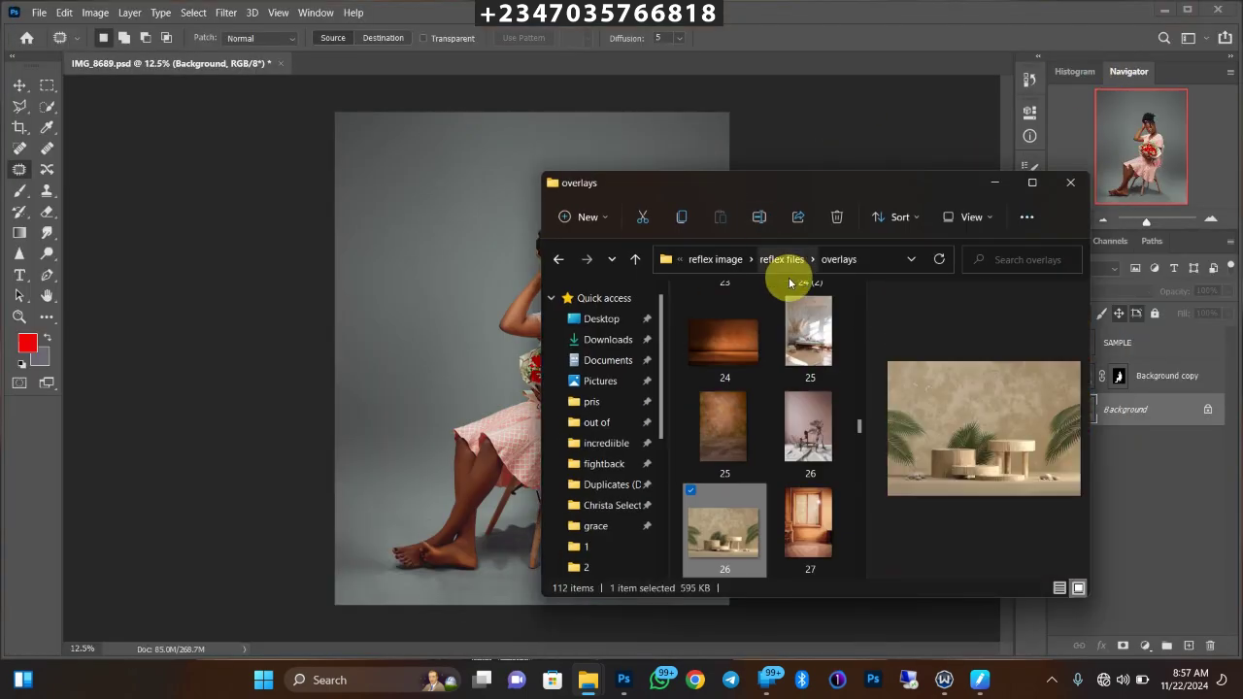
# - Place backdrop image 25 into the document, scaled up to cover the canvas
pyautogui.moveTo(729, 421); pyautogui.dragTo(485, 337)
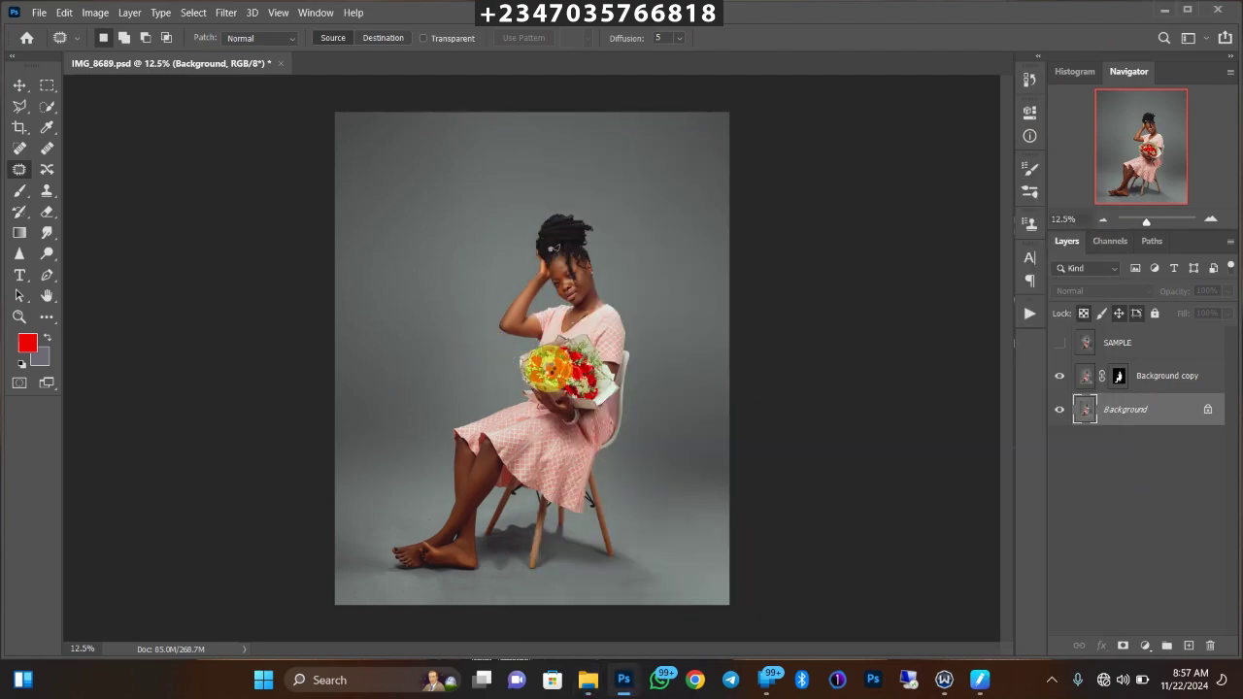
pyautogui.moveTo(615, 358); pyautogui.dragTo(888, 358)
pyautogui.moveTo(714, 337); pyautogui.dragTo(611, 348)
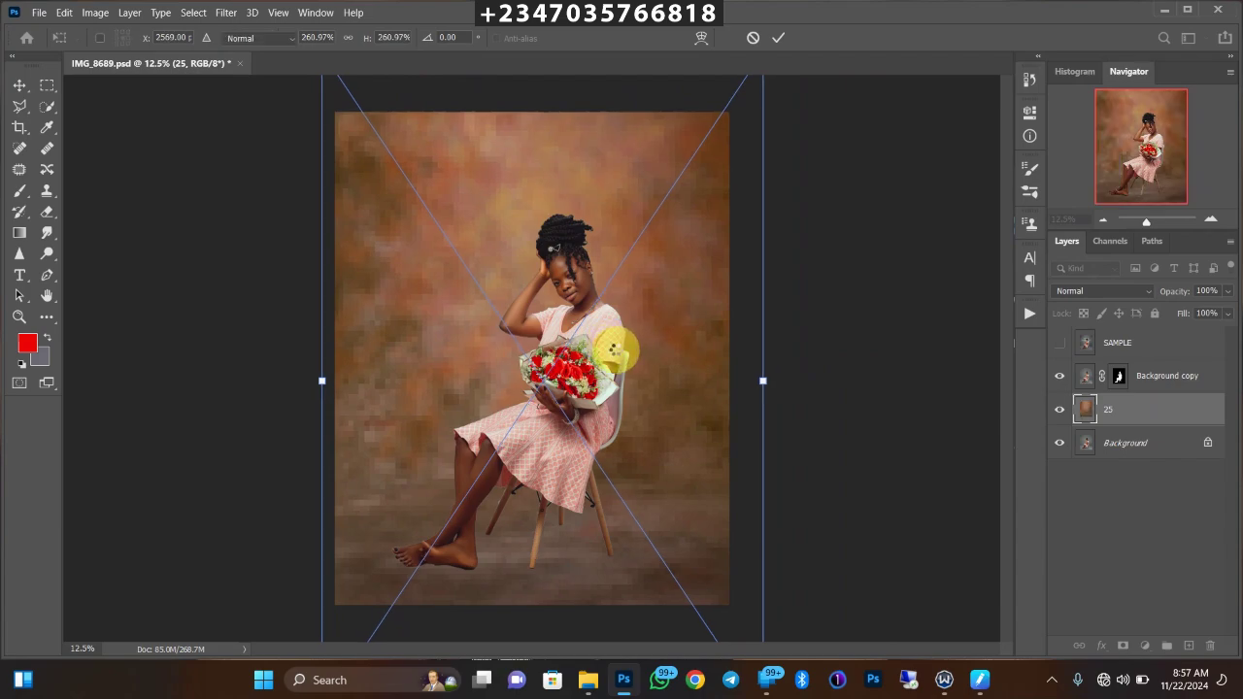
pyautogui.press('Return')
pyautogui.press('j')
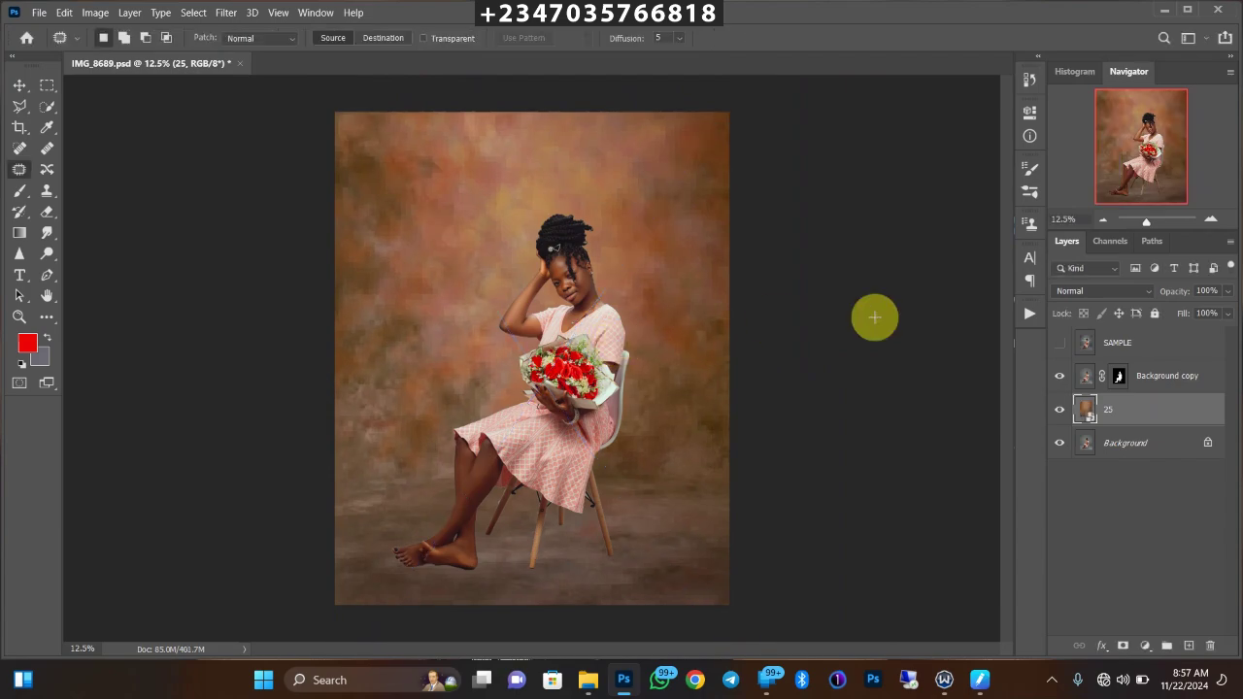
# - Set the backdrop's blend mode to Soft Light and desaturate it with Saturation -100
pyautogui.click(1090, 292)
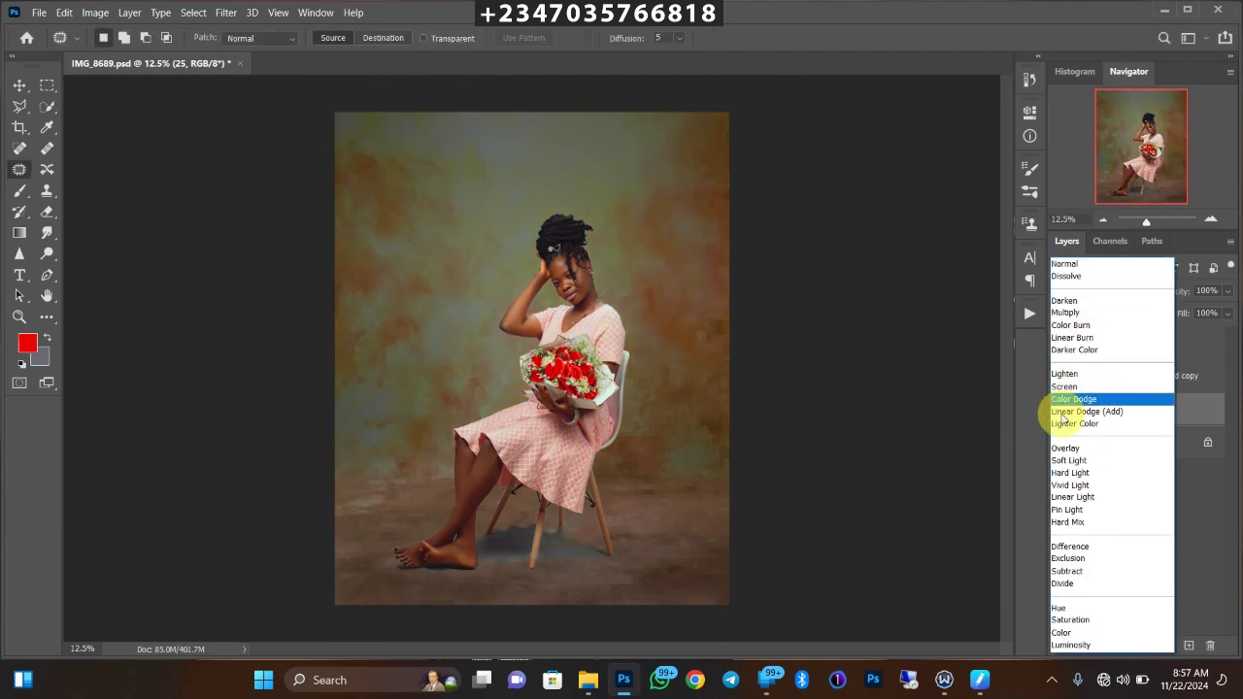
pyautogui.click(1063, 454)
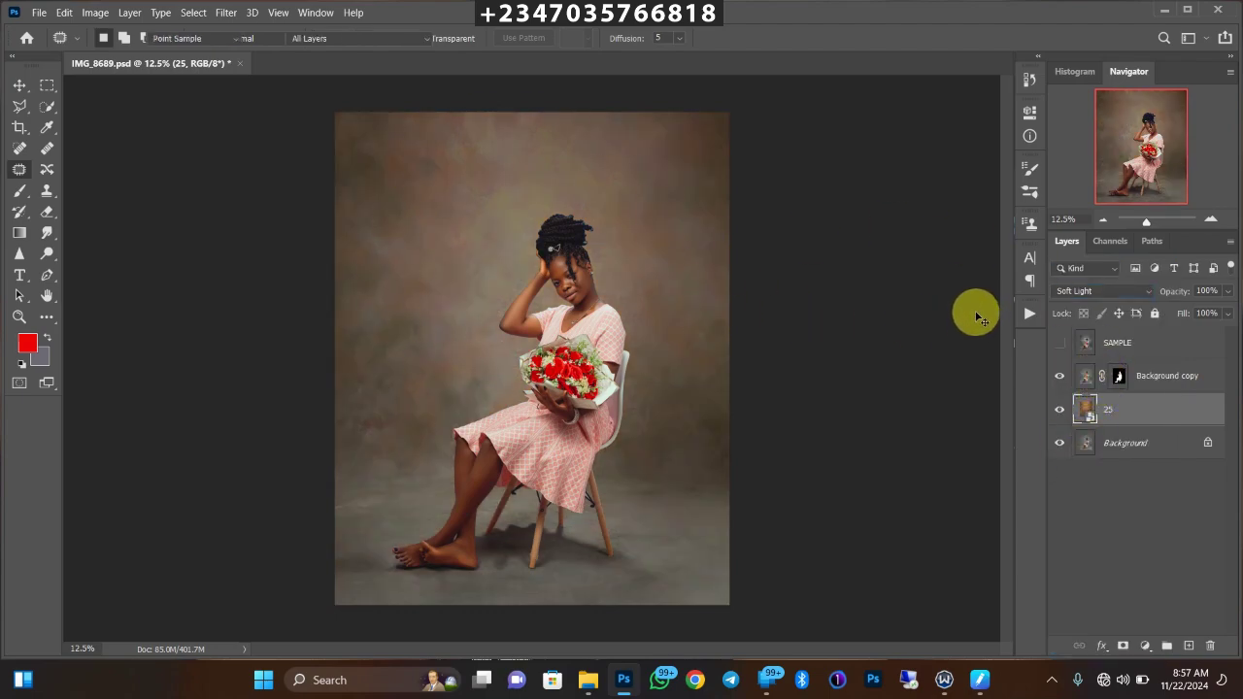
pyautogui.hotkey('ctrl', 'u')
pyautogui.moveTo(544, 261); pyautogui.dragTo(484, 262)
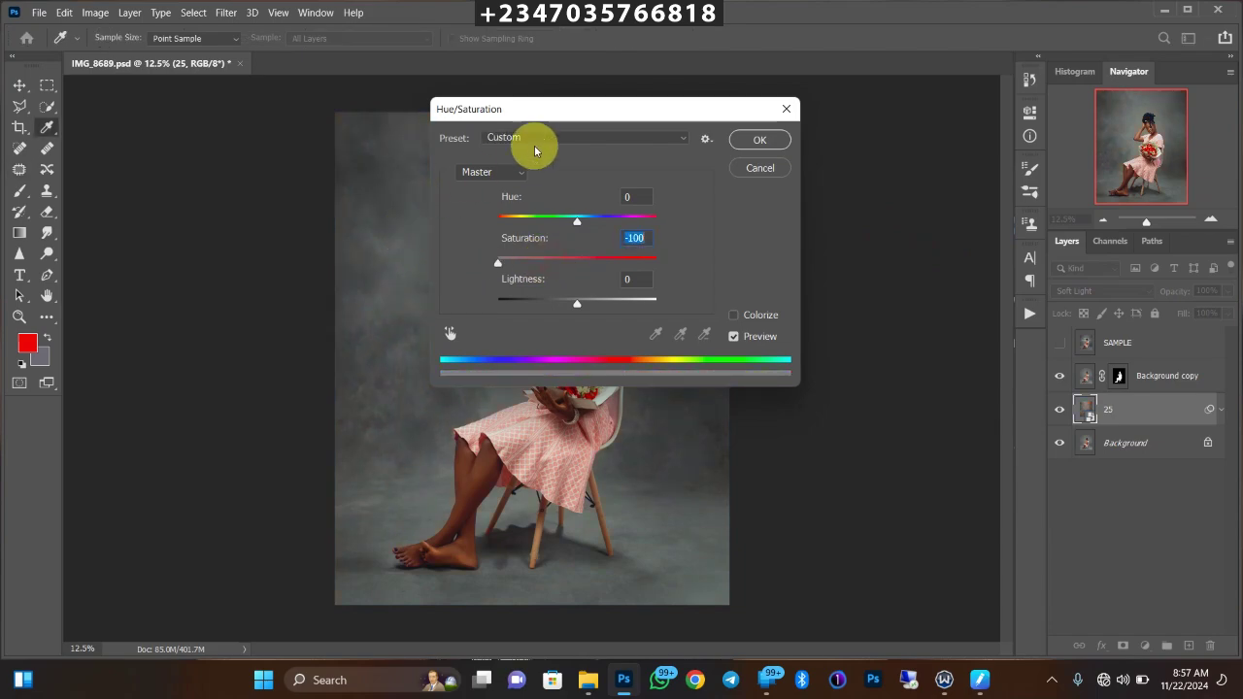
pyautogui.moveTo(574, 106); pyautogui.dragTo(819, 127)
pyautogui.press('Return')
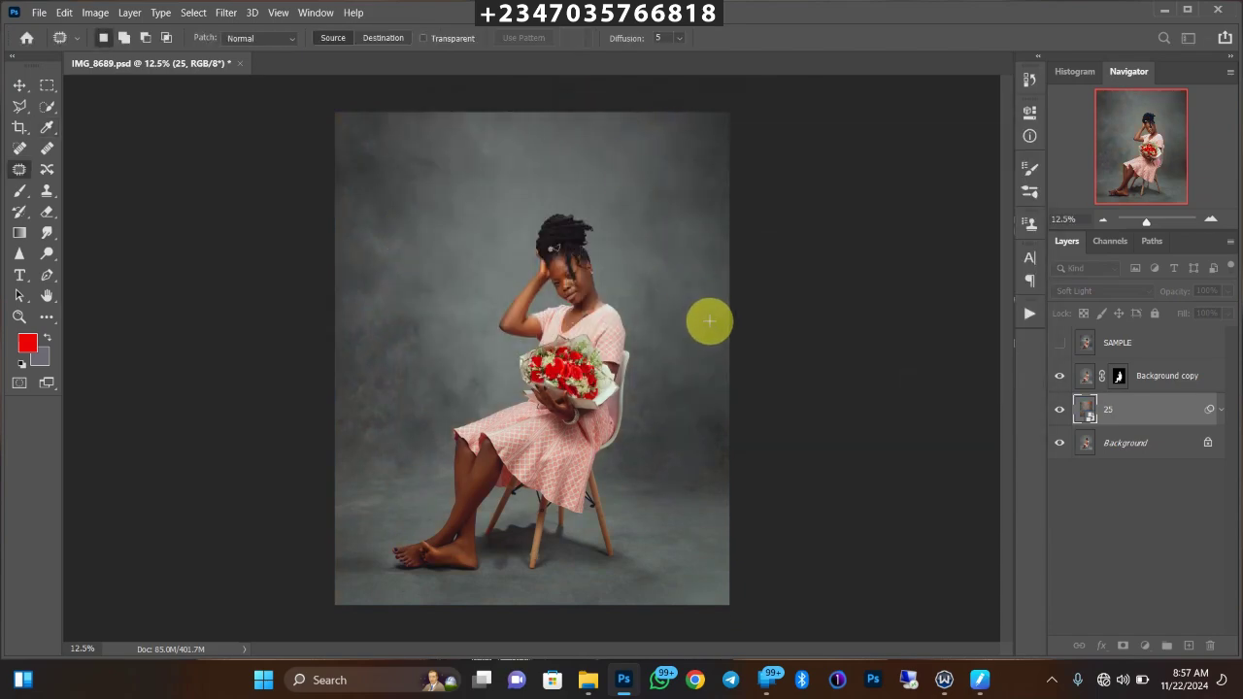
pyautogui.hotkey('ctrl', '+')
pyautogui.hotkey('ctrl', '+')
# - Apply an 18.0-pixel Gaussian Blur to backdrop 25, toggling the layer to compare
pyautogui.hotkey('ctrl', '-')
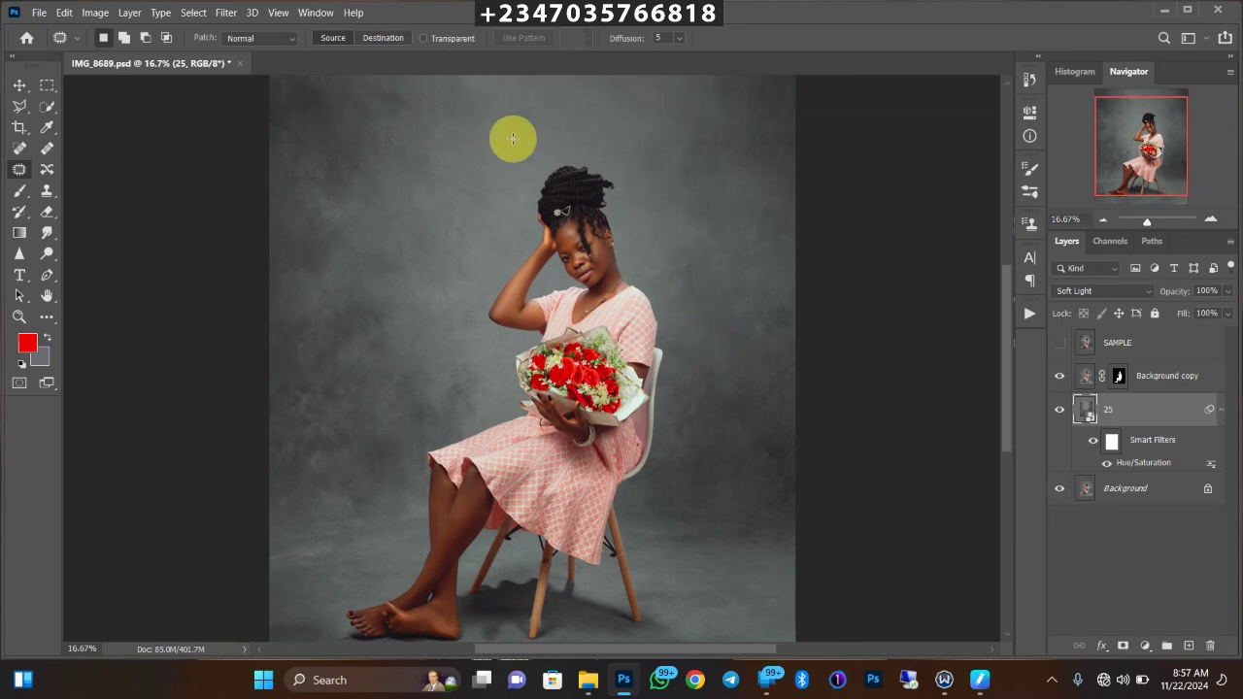
pyautogui.click(226, 13)
pyautogui.moveTo(325, 184)
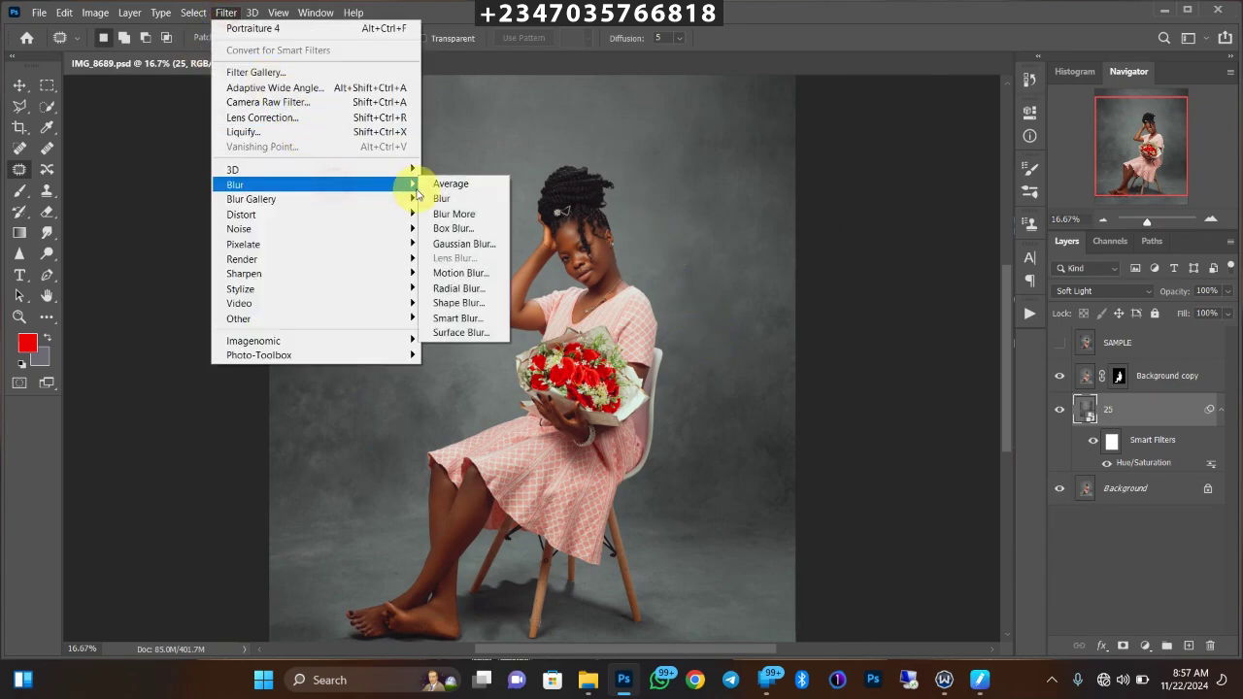
pyautogui.click(461, 244)
pyautogui.moveTo(734, 497); pyautogui.dragTo(746, 498)
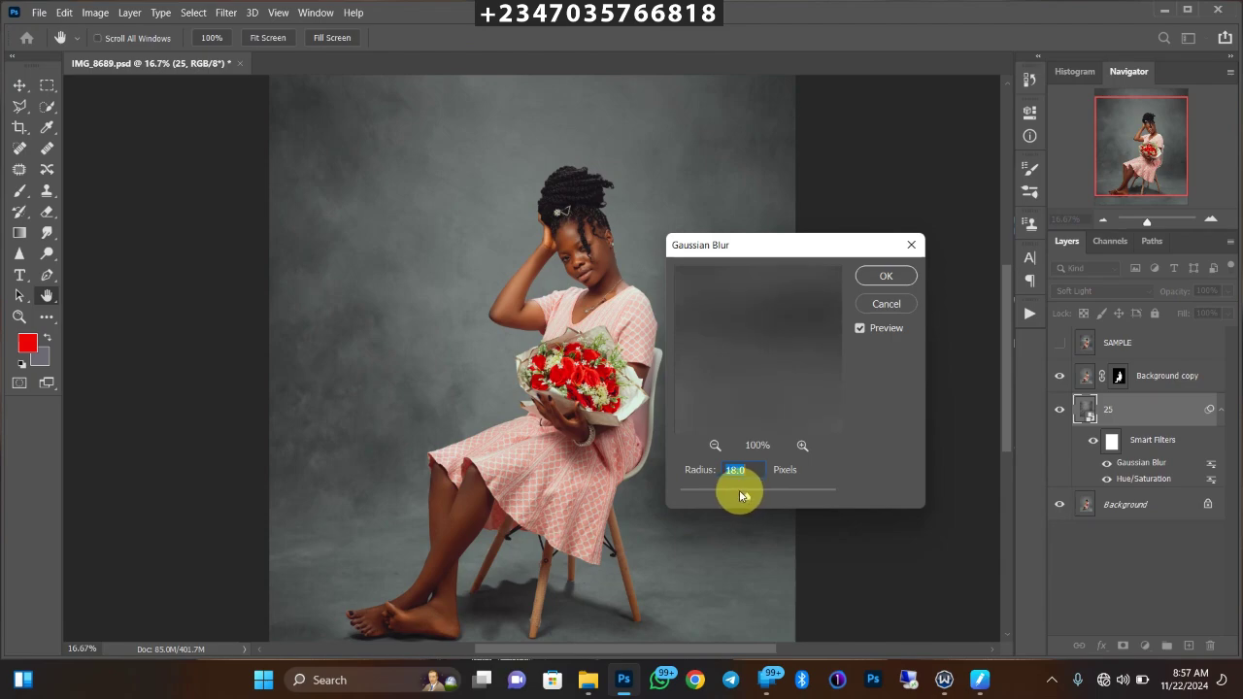
pyautogui.press('Return')
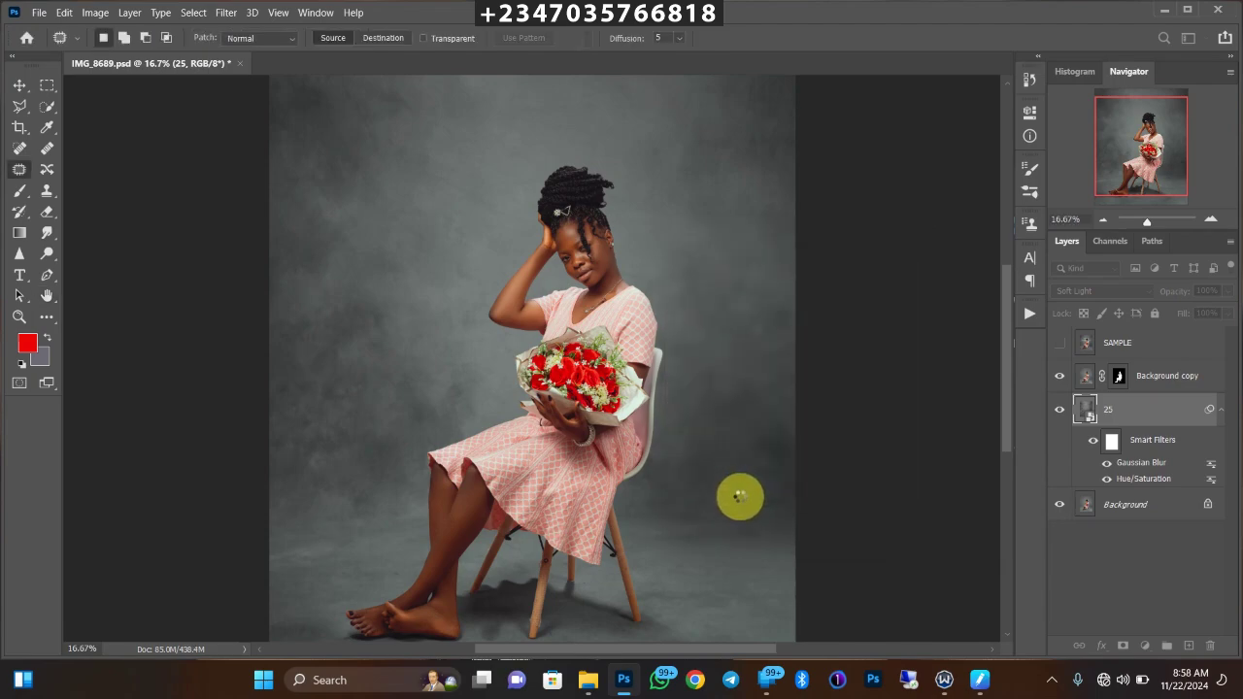
pyautogui.hotkey('ctrl', '-')
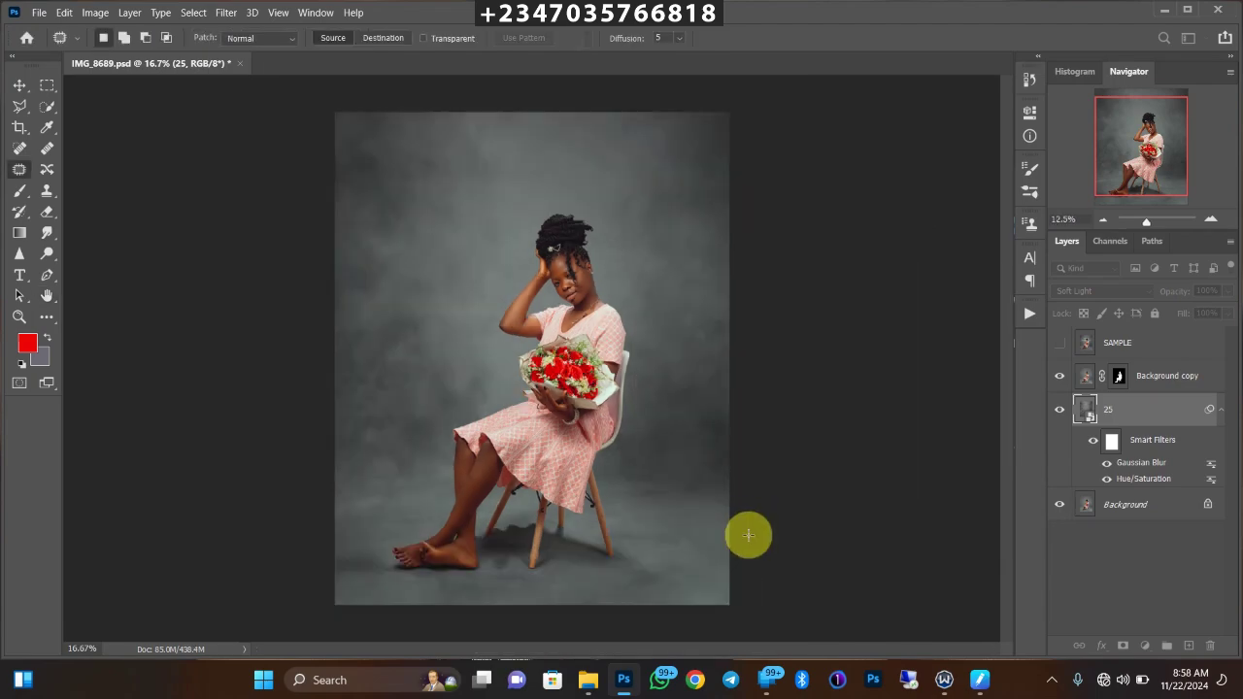
pyautogui.click(1058, 412)
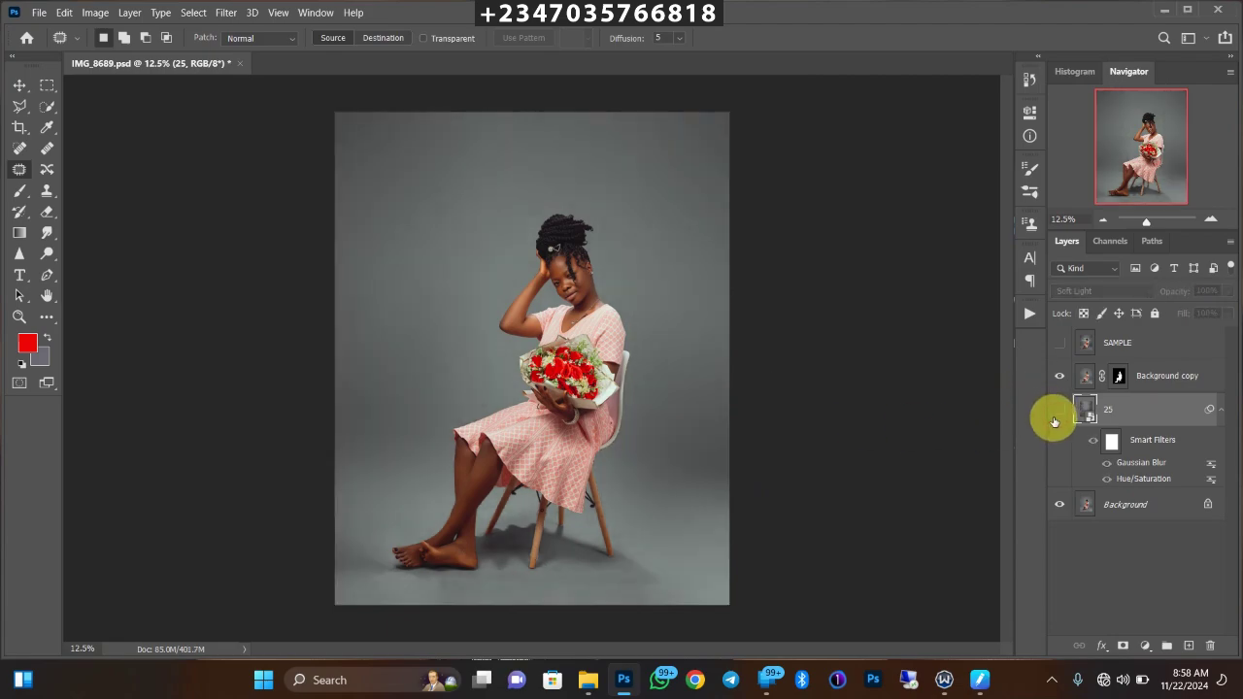
pyautogui.click(1049, 420)
pyautogui.hotkey('ctrl', '-')
pyautogui.hotkey('ctrl', '+')
pyautogui.hotkey('ctrl', '-')
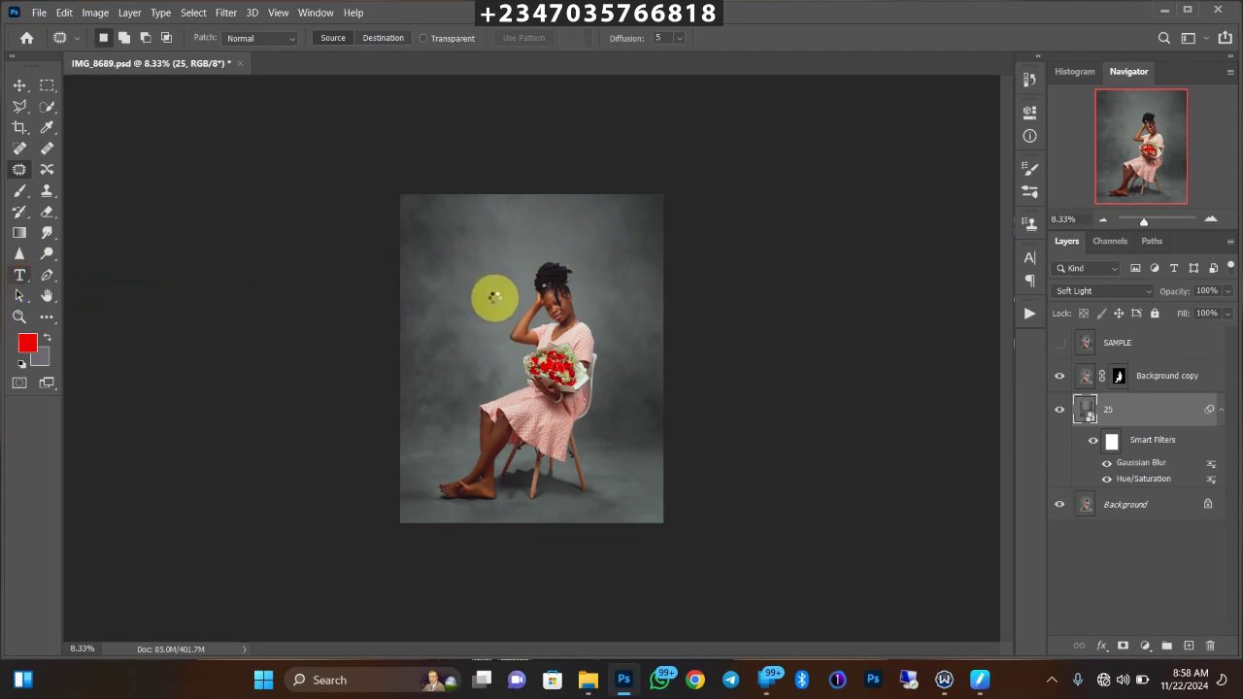
# - Type 'HAPPY BIRTHDAY' above the girl's head and scale the text up with Free Transform
pyautogui.press('t')
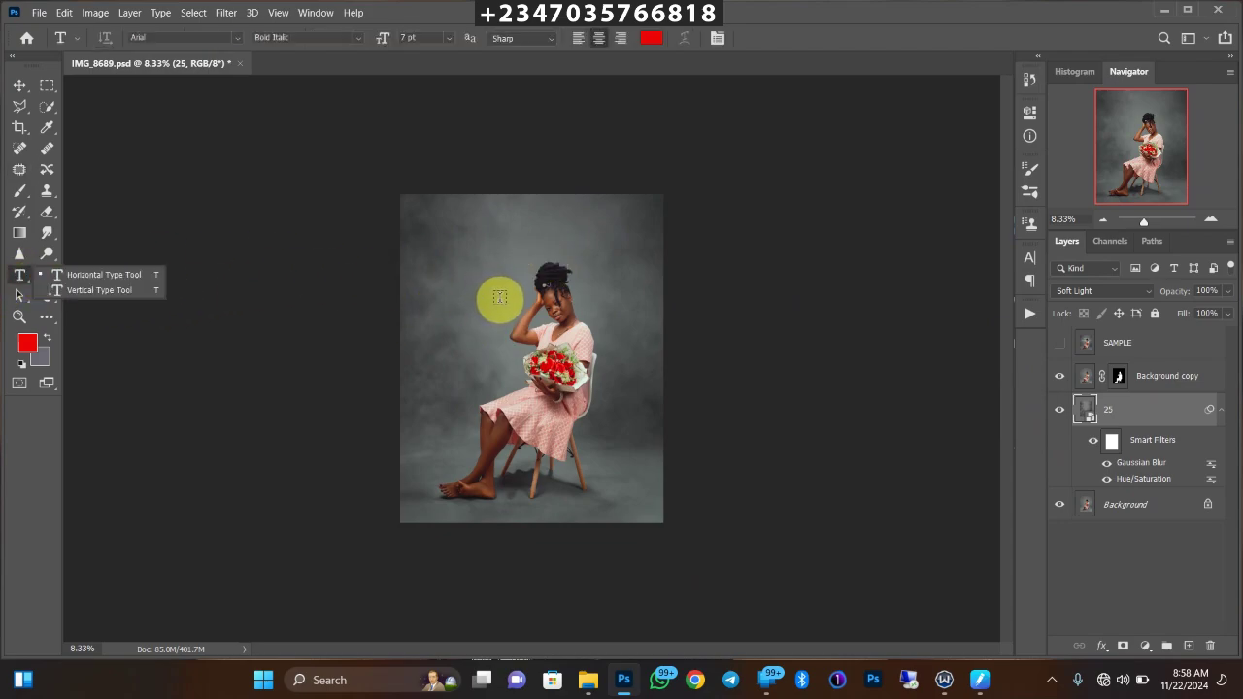
pyautogui.click(452, 243)
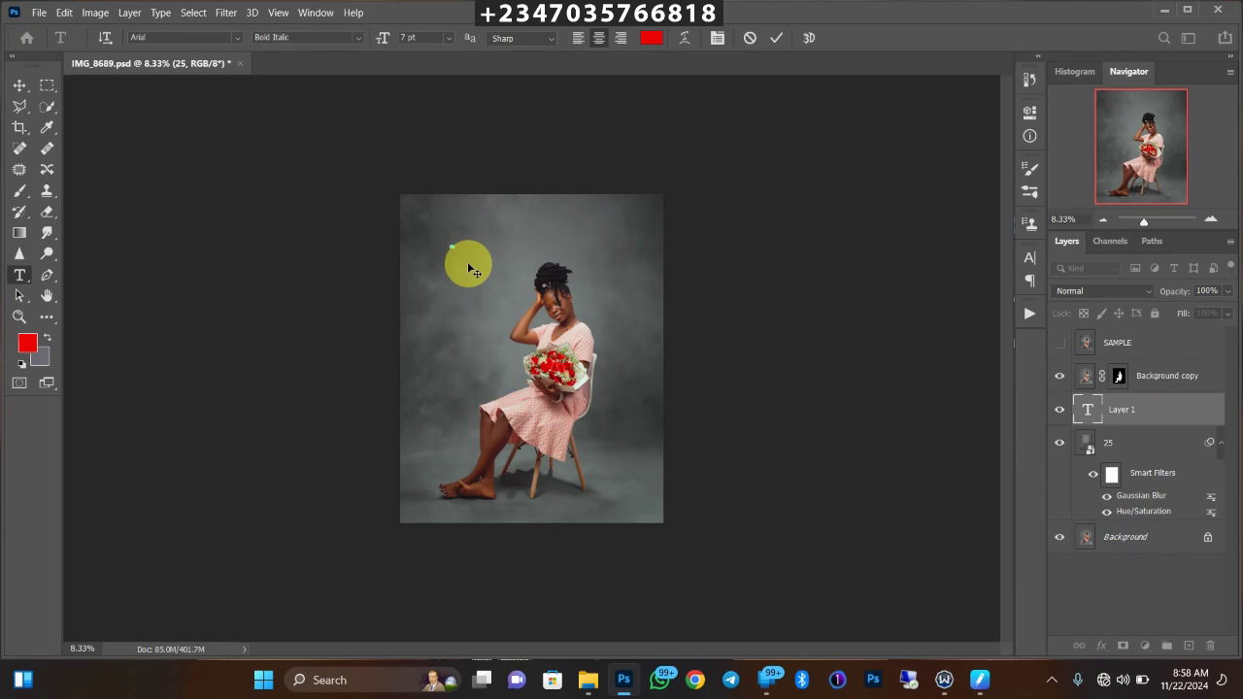
pyautogui.click(19, 85)
pyautogui.hotkey('ctrl', 't')
pyautogui.moveTo(459, 250); pyautogui.dragTo(555, 303)
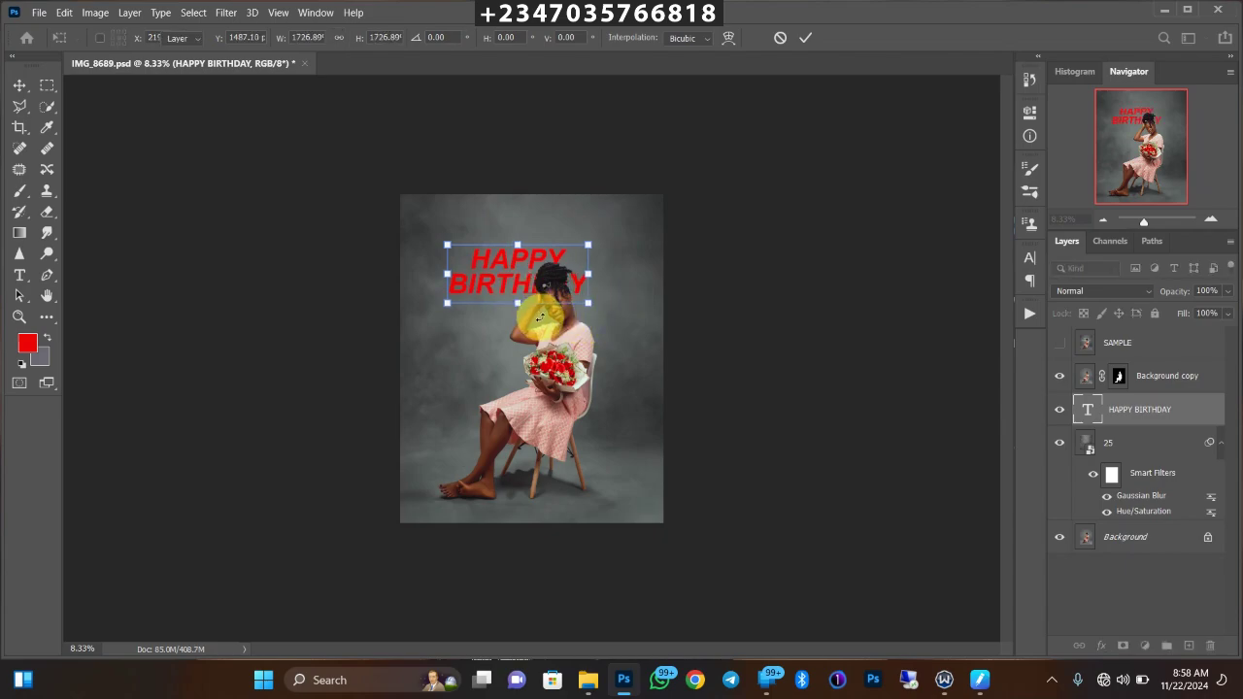
pyautogui.press('Return')
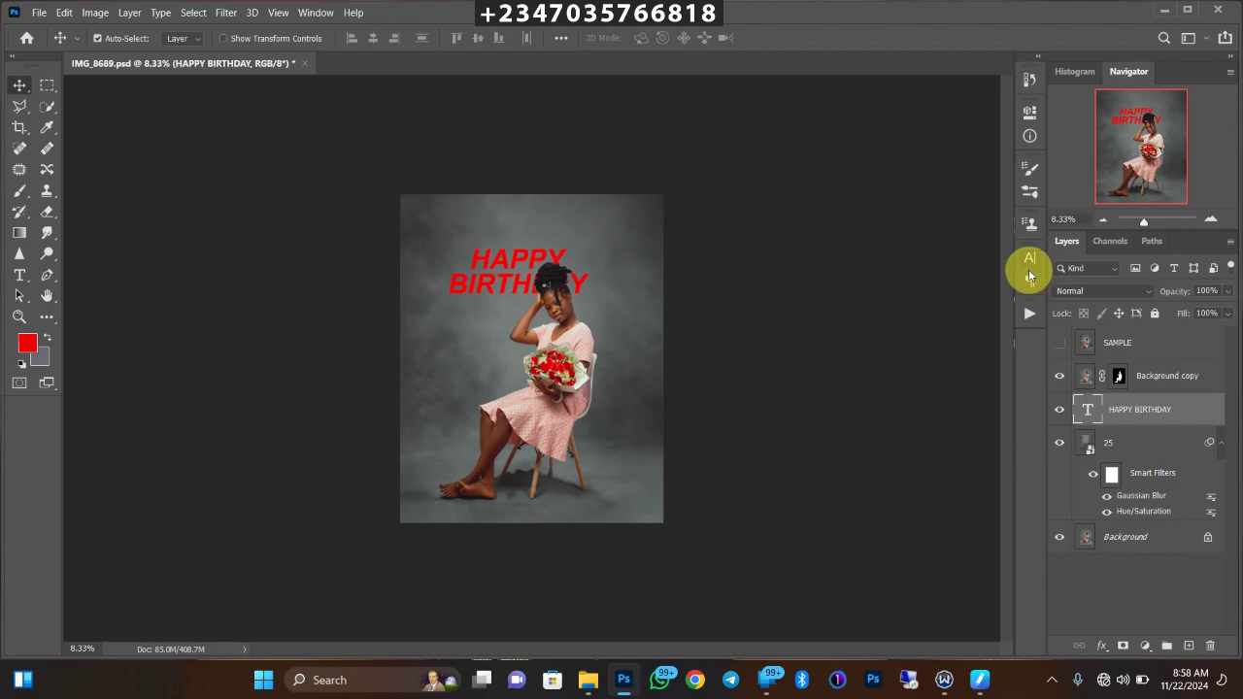
# - Set the HAPPY BIRTHDAY text to Comic Sans MS Bold in the Character panel
pyautogui.click(315, 13)
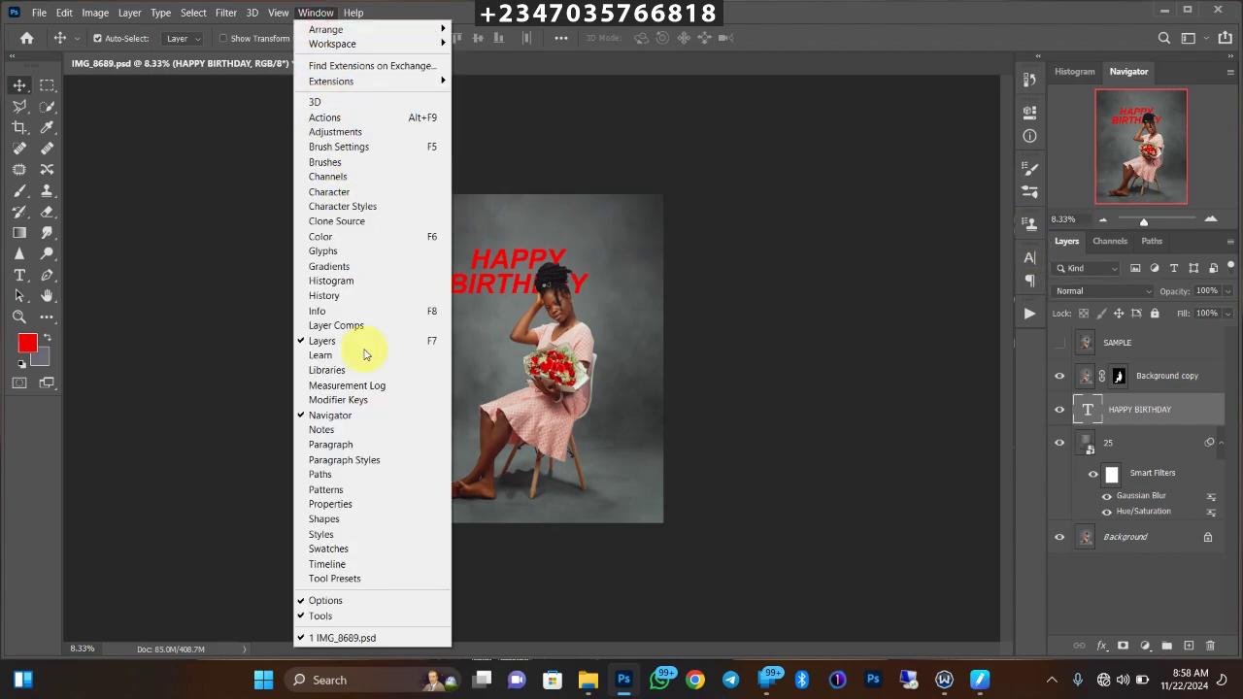
pyautogui.click(333, 196)
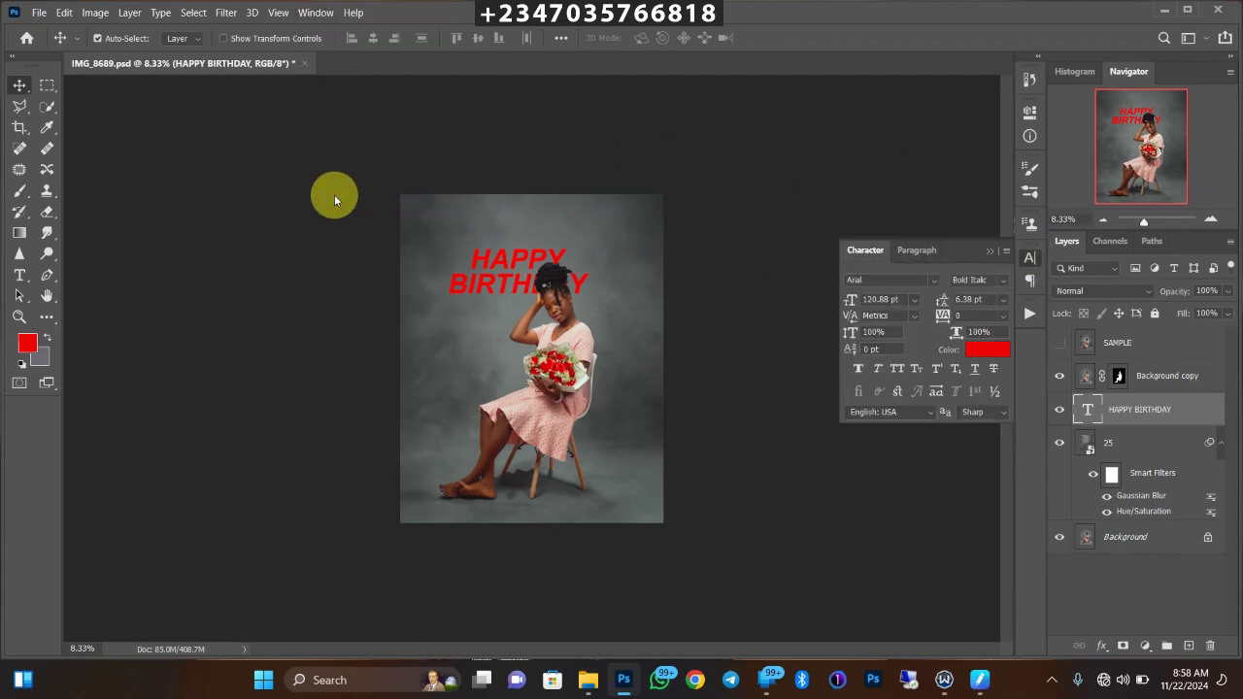
pyautogui.click(933, 282)
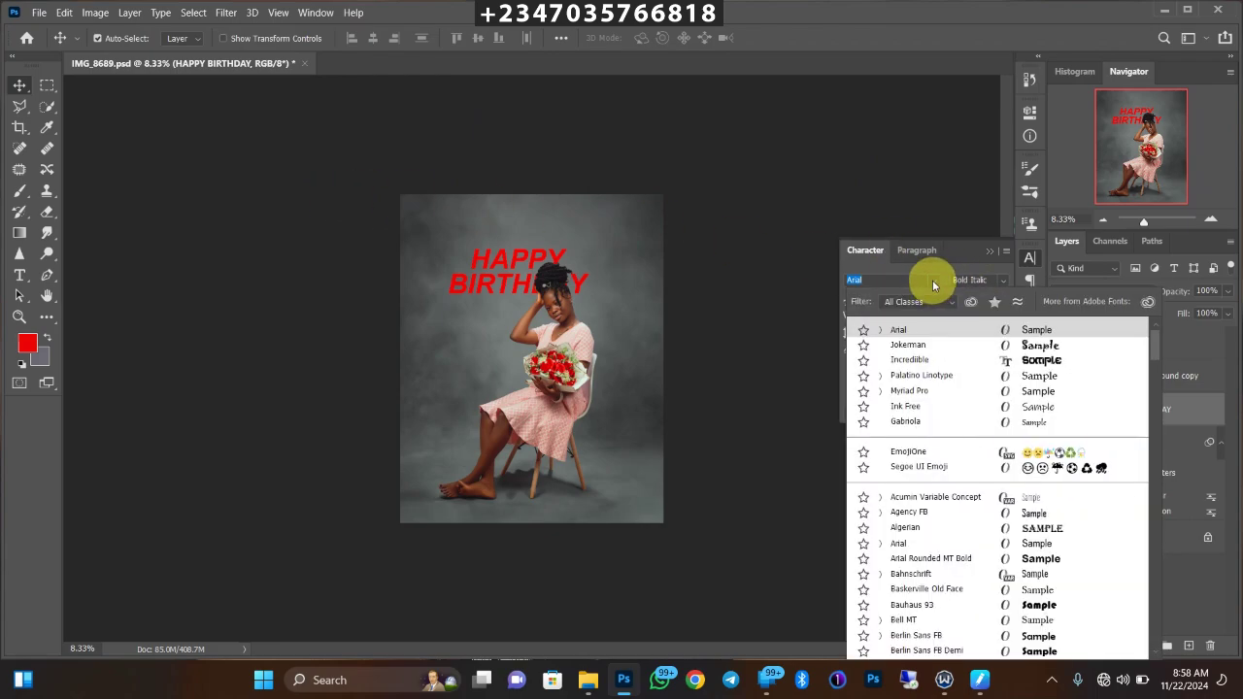
pyautogui.press('Down')
pyautogui.scroll(-10, 1150, 369)
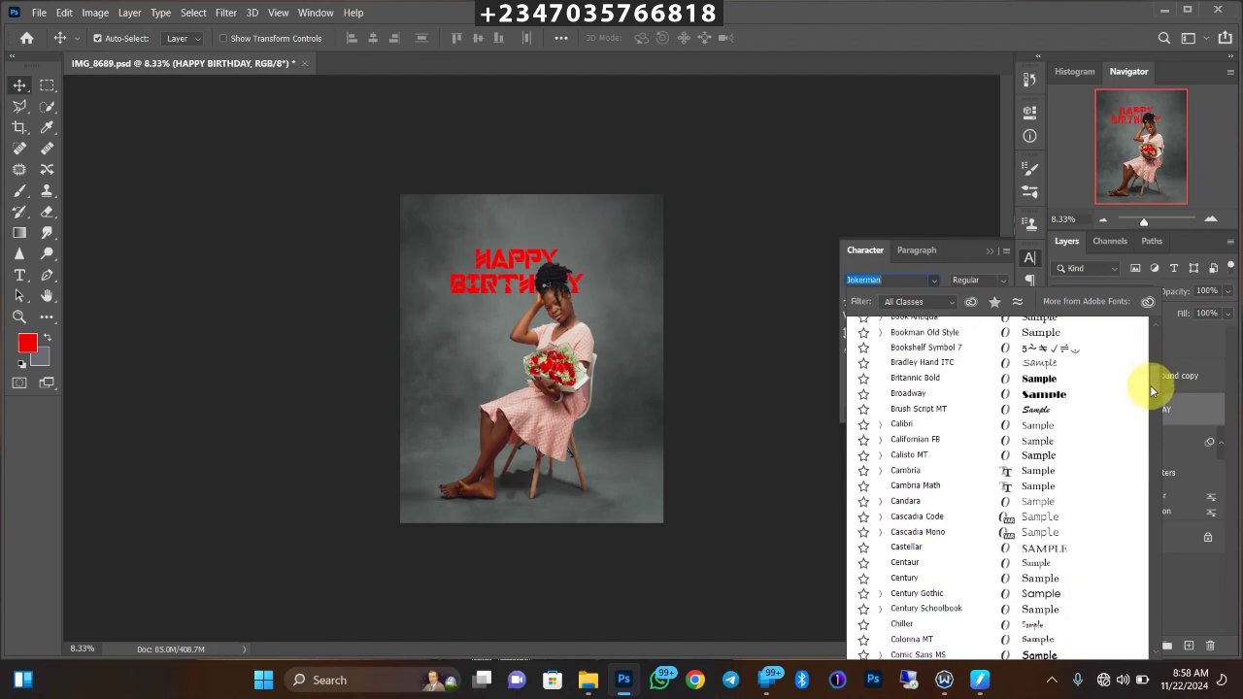
pyautogui.scroll(-3, 1150, 390)
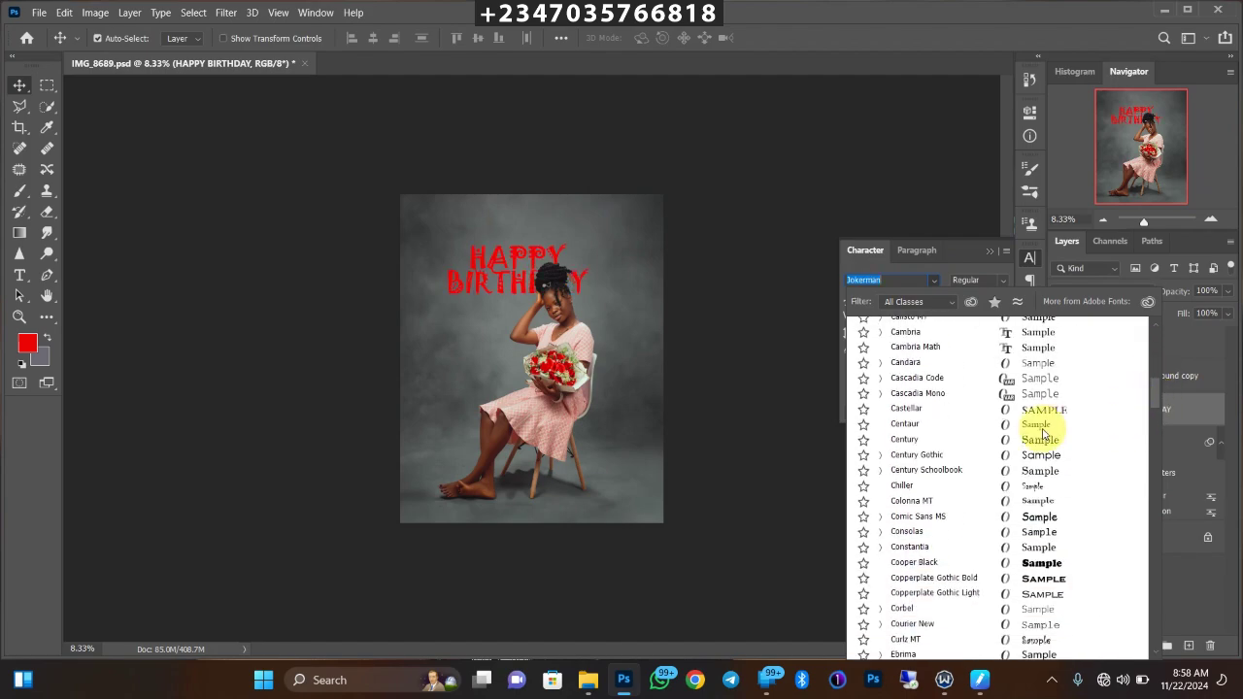
pyautogui.click(1022, 518)
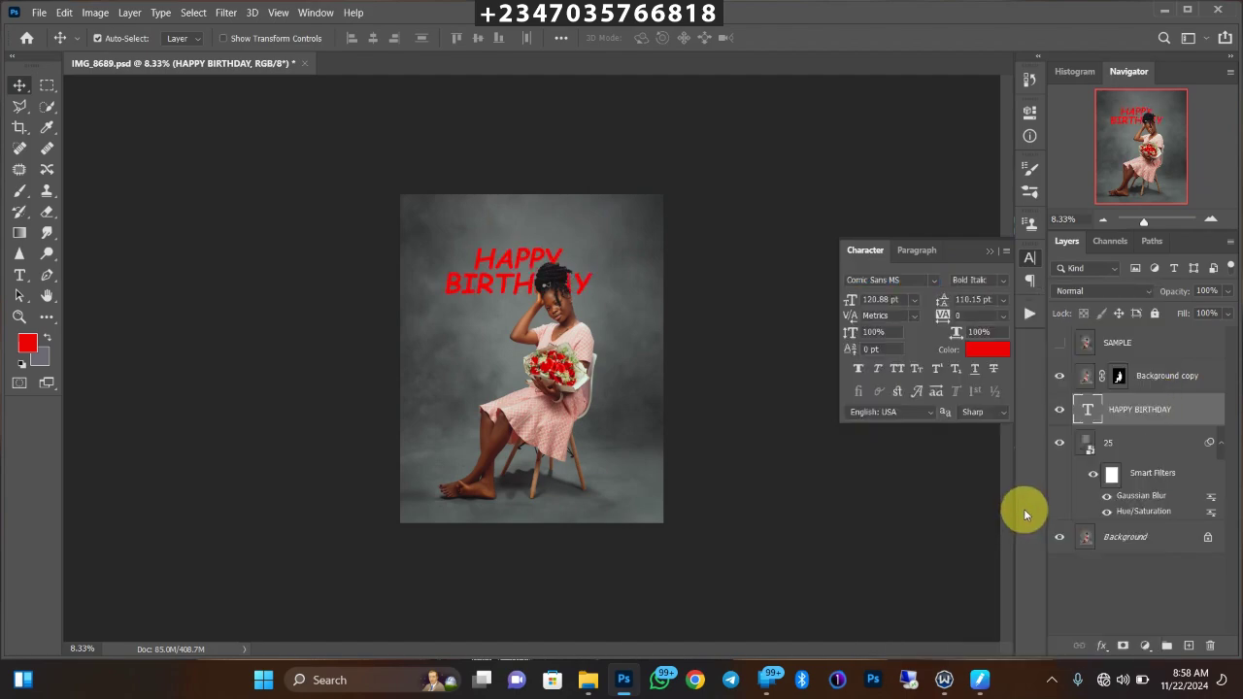
pyautogui.click(1002, 287)
pyautogui.click(983, 324)
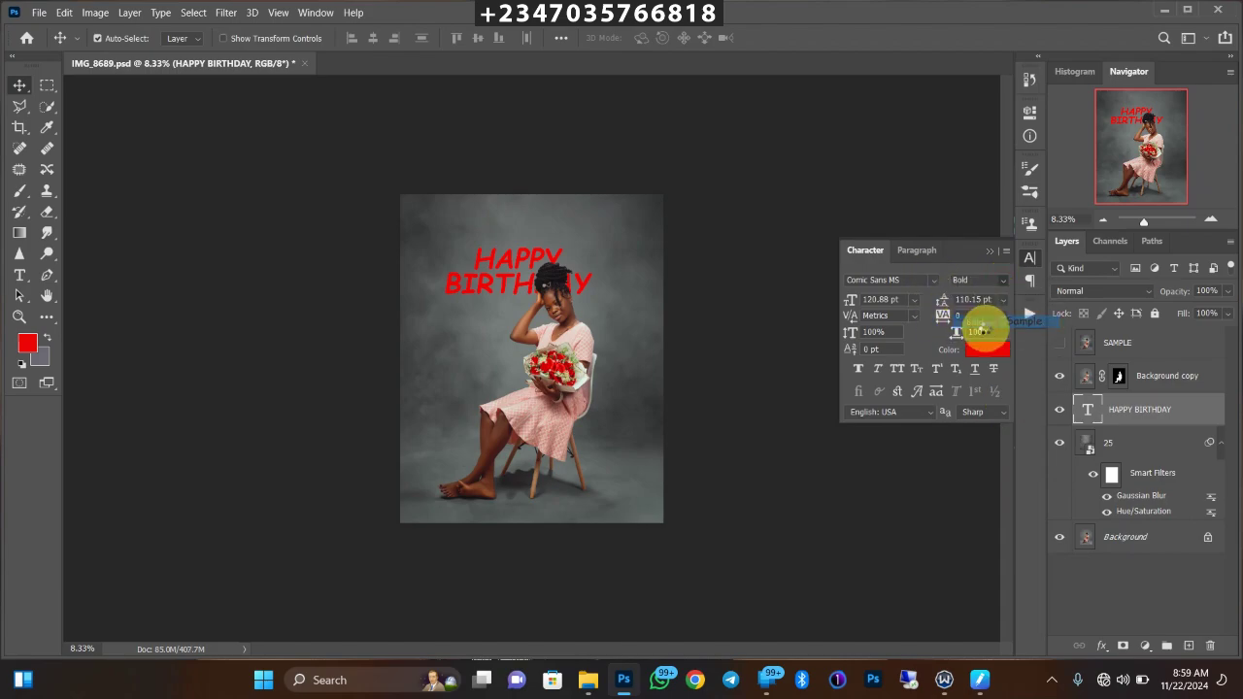
pyautogui.click(981, 332)
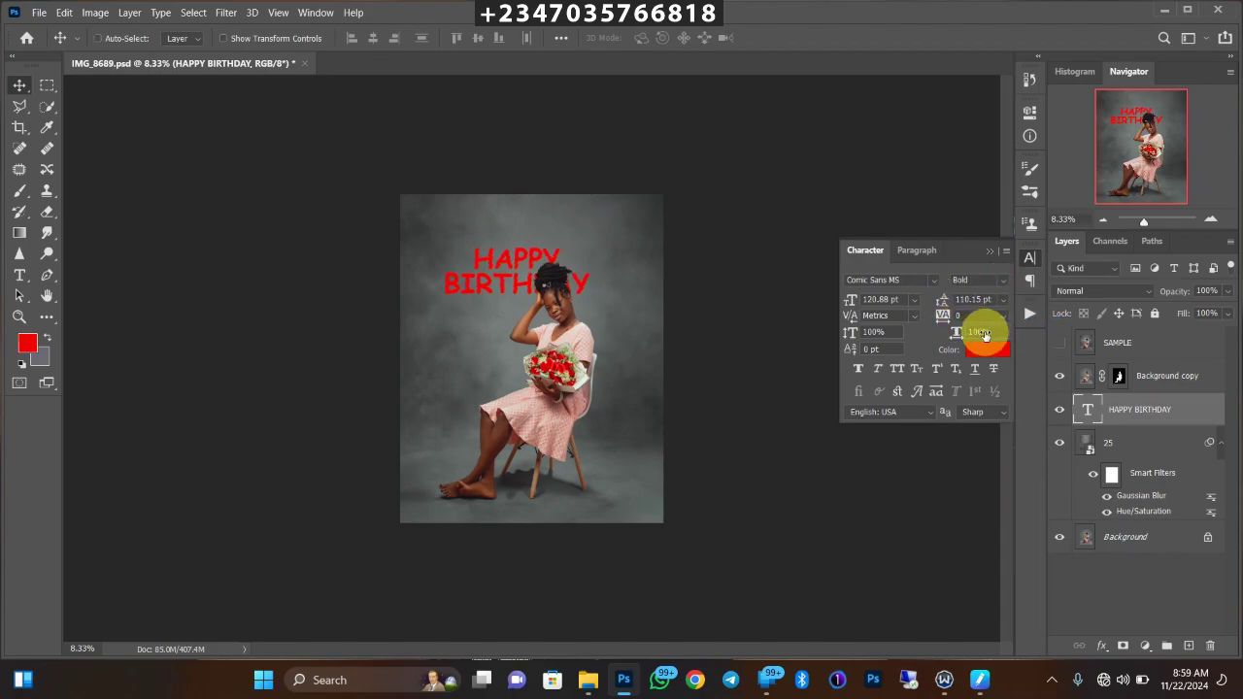
# - Enlarge the text to about 178 pt and centre it behind the girl's head
pyautogui.hotkey('ctrl', 't')
pyautogui.moveTo(592, 301); pyautogui.dragTo(640, 337)
pyautogui.moveTo(522, 288); pyautogui.dragTo(515, 286)
pyautogui.moveTo(436, 317); pyautogui.dragTo(453, 337)
pyautogui.press('Return')
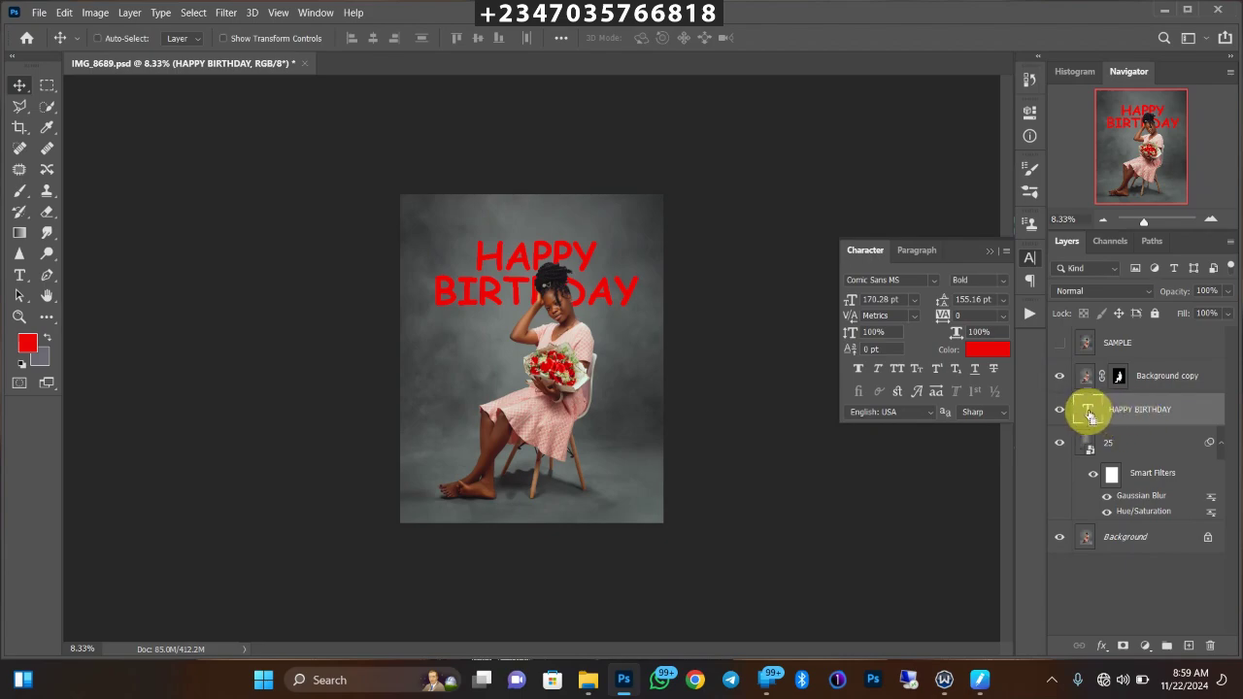
# - Load the lettering as a selection, hide the red text, and add a Curves layer raising the midpoint
pyautogui.keyDown('ctrl'); pyautogui.click(1096, 443); pyautogui.keyUp('ctrl')
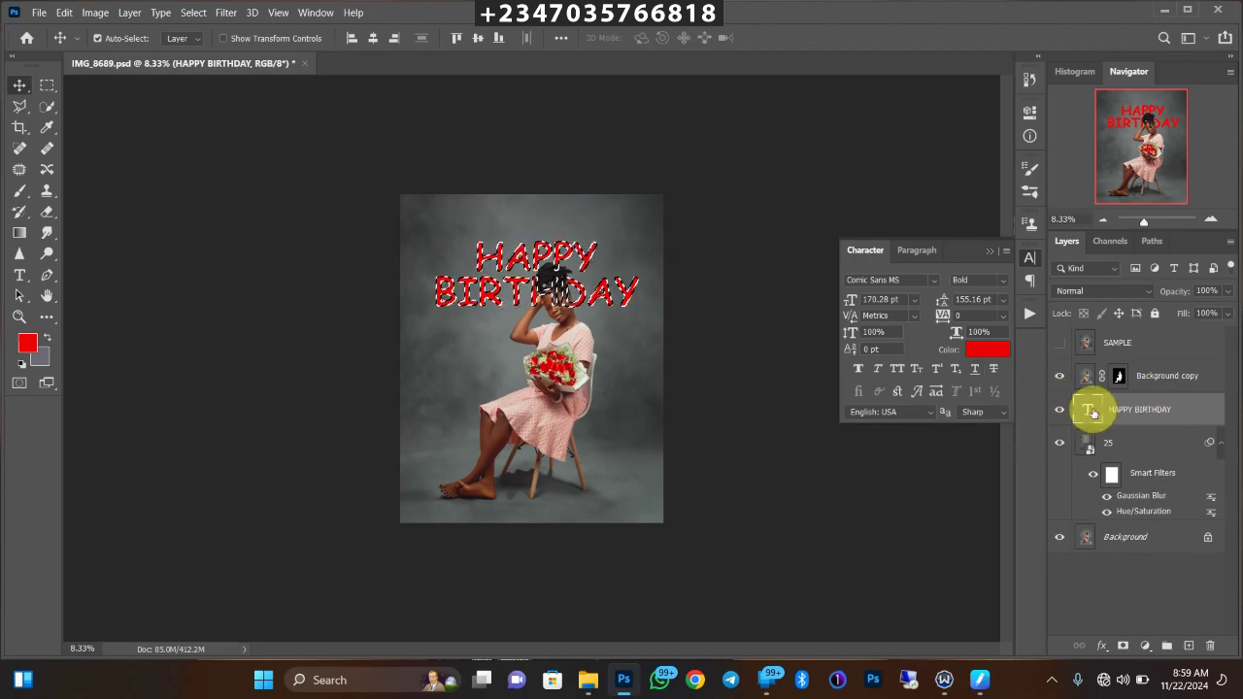
pyautogui.click(1058, 417)
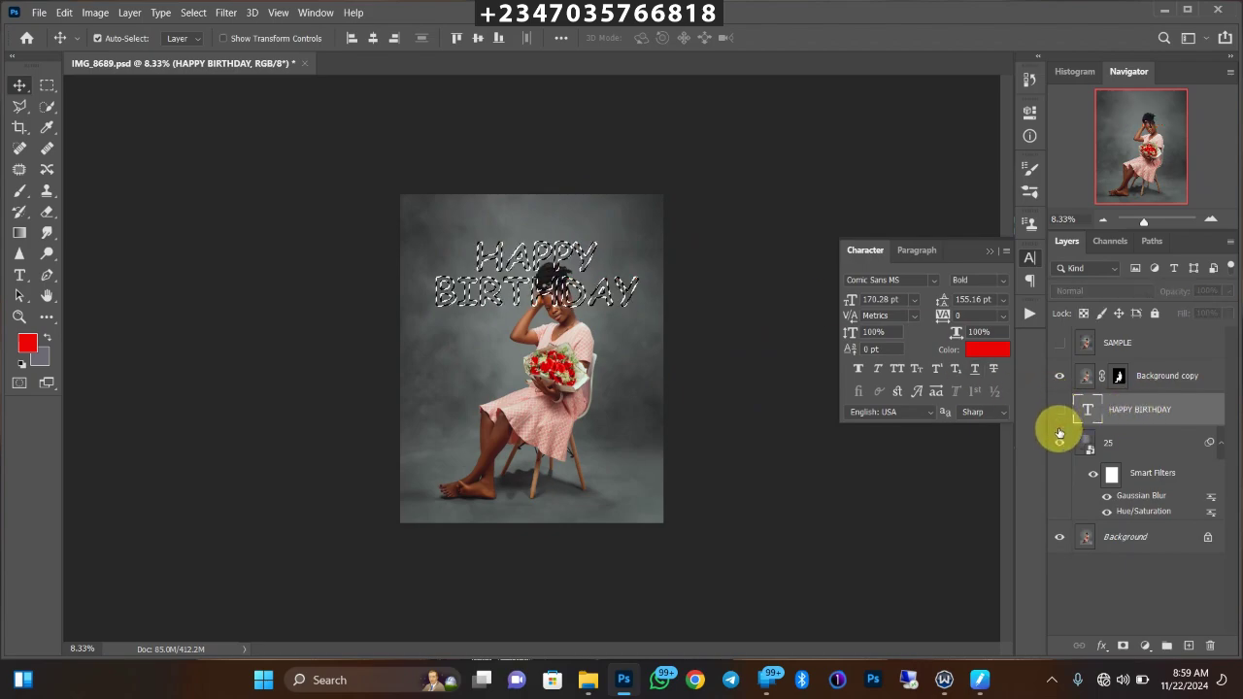
pyautogui.click(1145, 646)
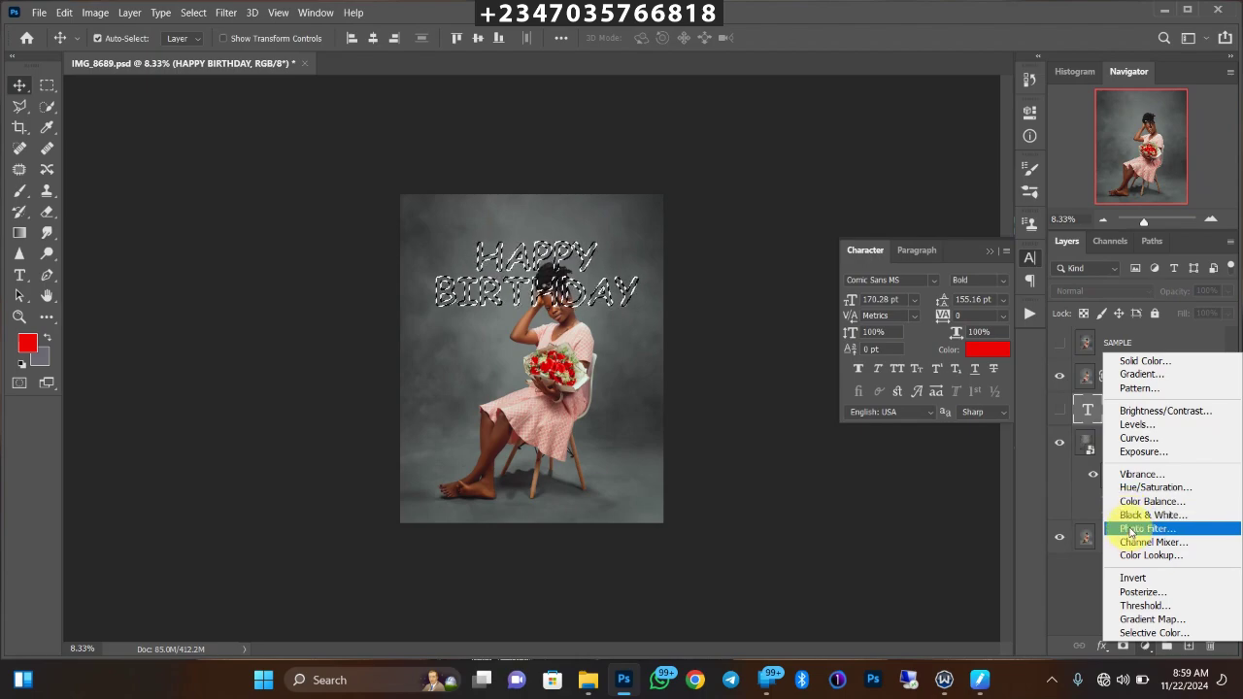
pyautogui.click(1137, 439)
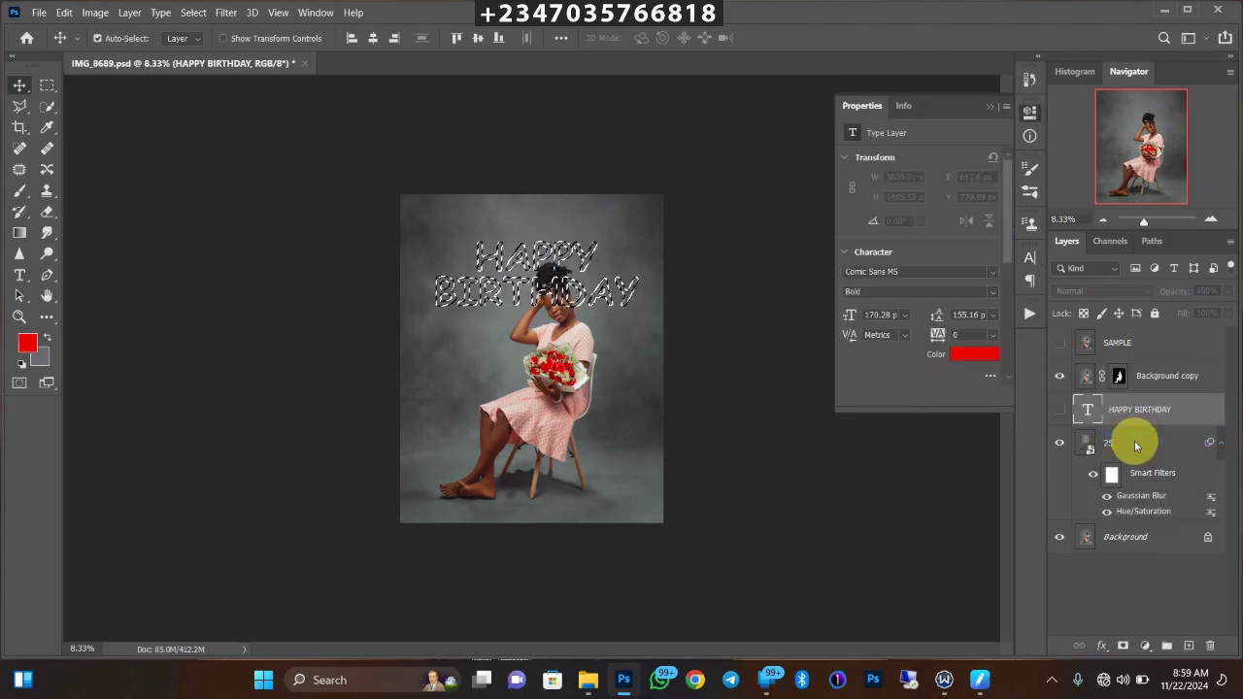
pyautogui.moveTo(930, 252); pyautogui.dragTo(926, 241)
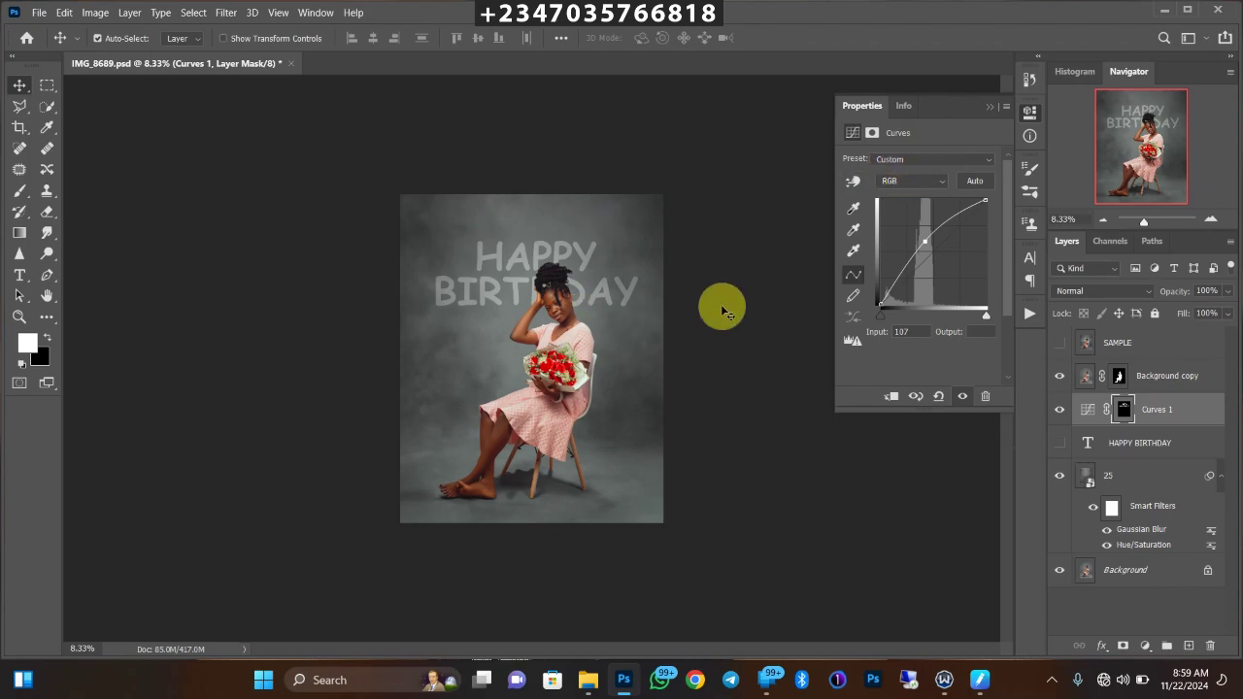
# - Feather the Curves 1 letter mask to about 32.1 px
pyautogui.click(987, 104)
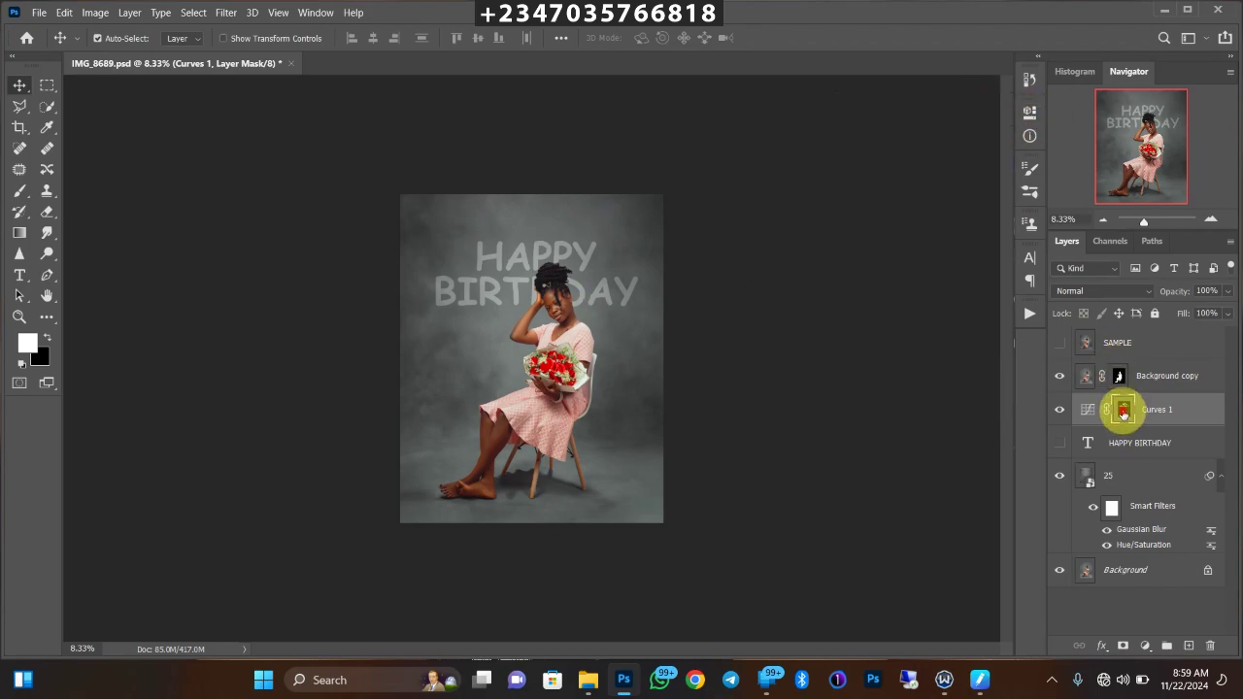
pyautogui.click(1029, 116)
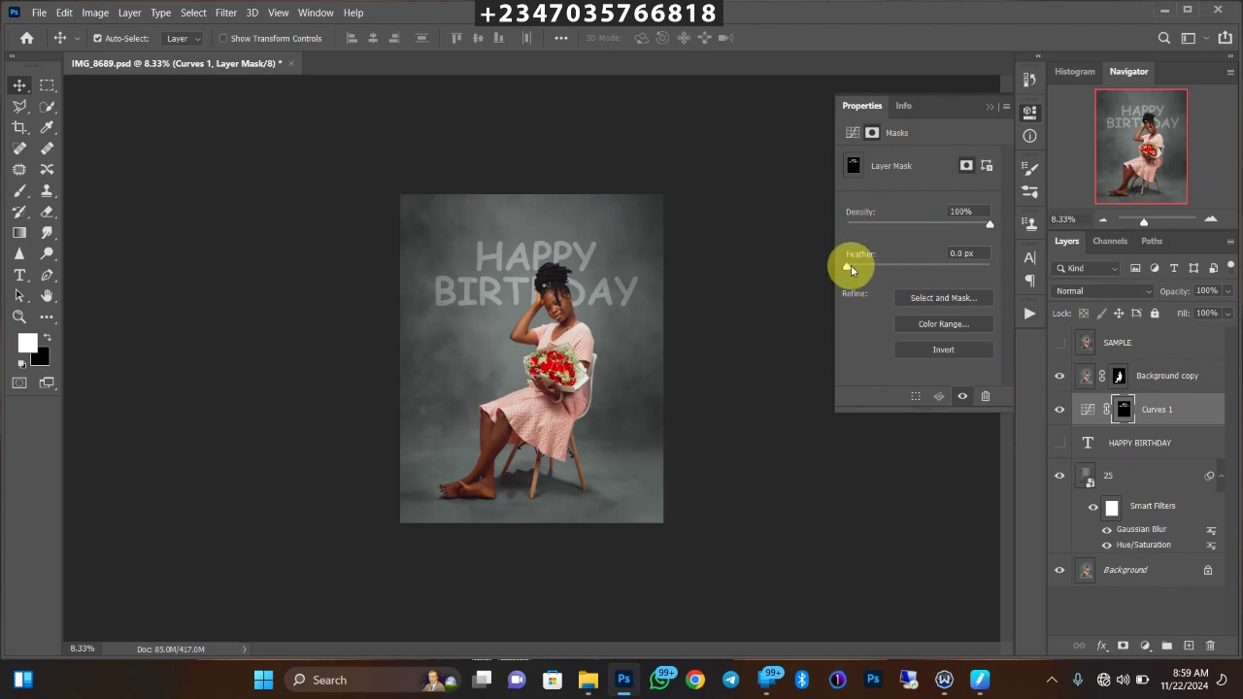
pyautogui.moveTo(911, 272); pyautogui.dragTo(920, 274)
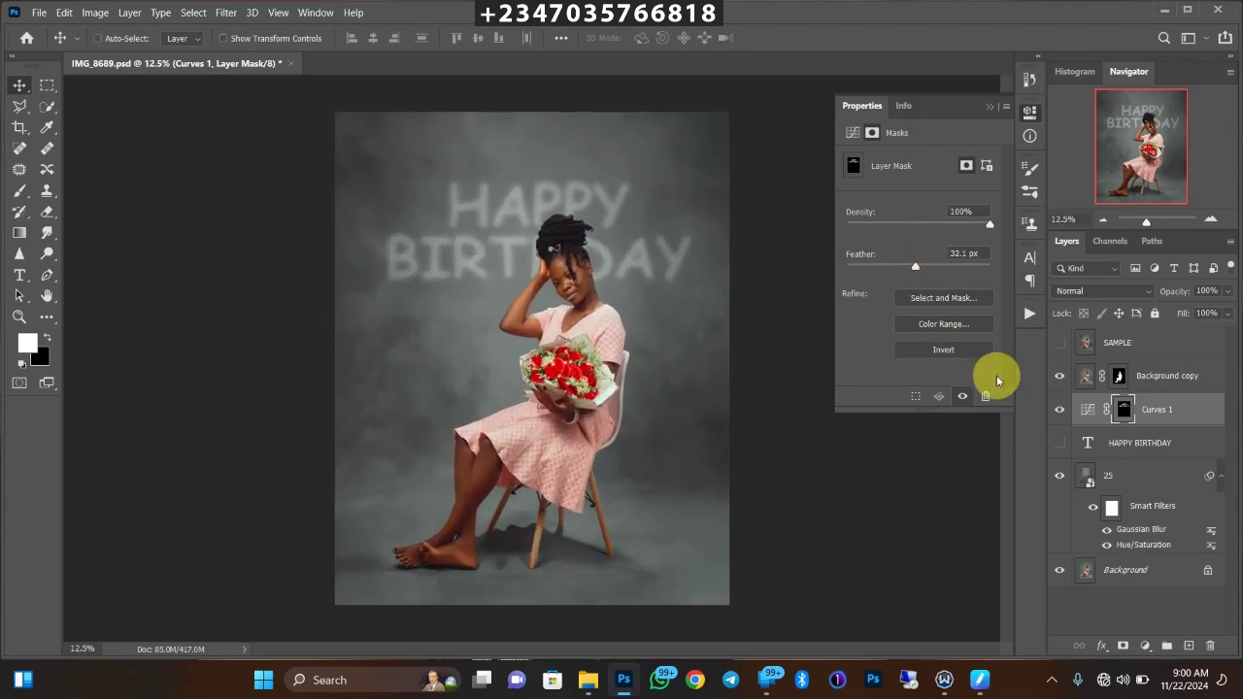
# - Toggle the SAMPLE layer to compare against the result, returning the view to 8.33%
pyautogui.click(1060, 342)
pyautogui.click(1061, 349)
pyautogui.click(1062, 349)
pyautogui.click(1062, 350)
pyautogui.click(1061, 349)
pyautogui.click(1061, 351)
pyautogui.hotkey('ctrl', '-')
pyautogui.hotkey('ctrl', '+')
pyautogui.hotkey('ctrl', '-')
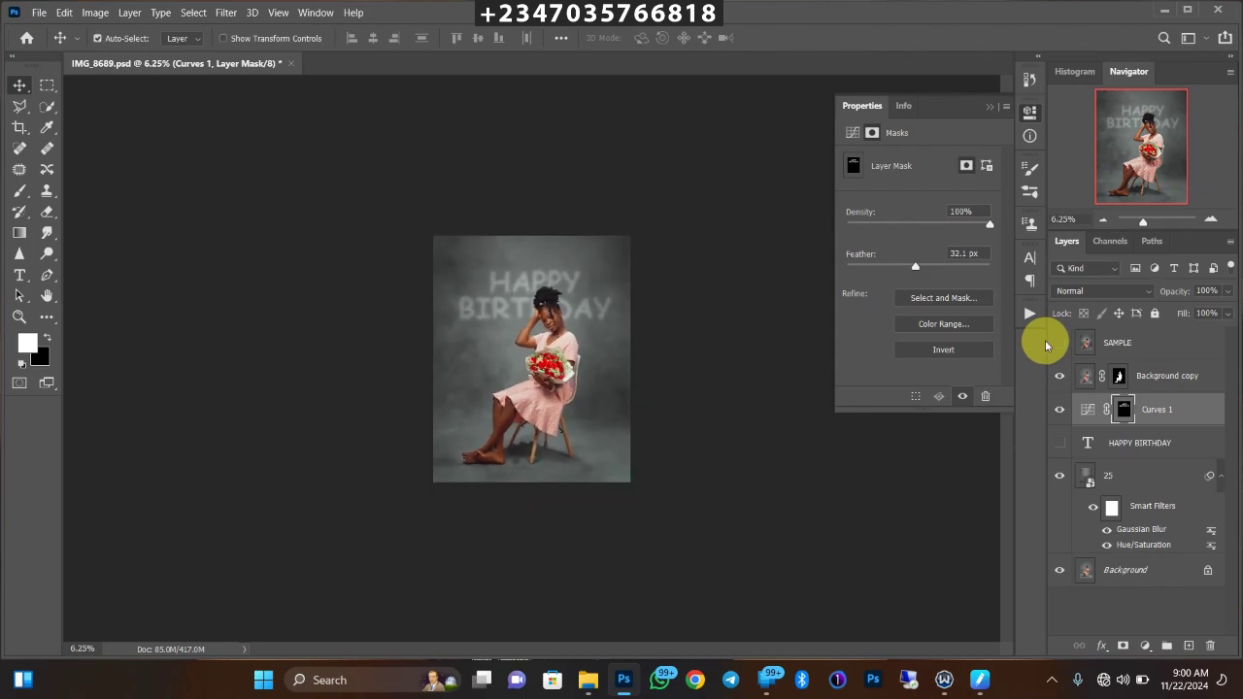
pyautogui.hotkey('ctrl', '+')
pyautogui.hotkey('ctrl', '+')
pyautogui.hotkey('ctrl', '-')
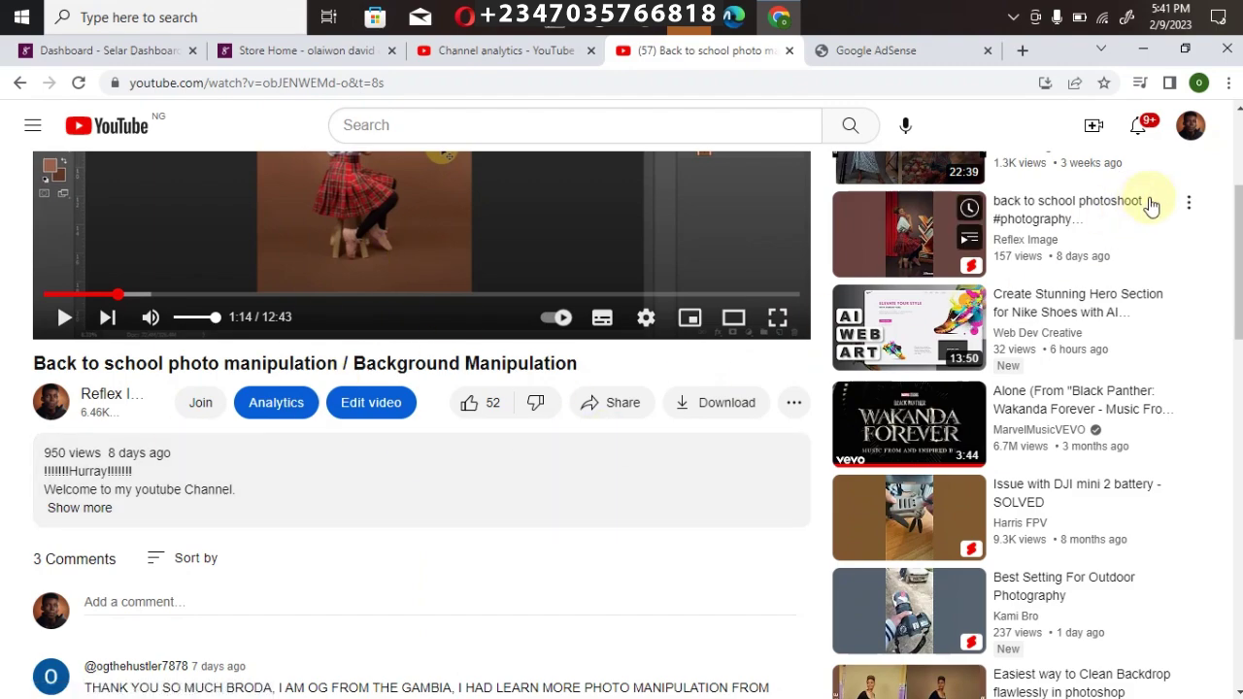
# - Expand the YouTube description to read its upload date, tutorial notes and playlist links
pyautogui.scroll(-1, 1151, 292)
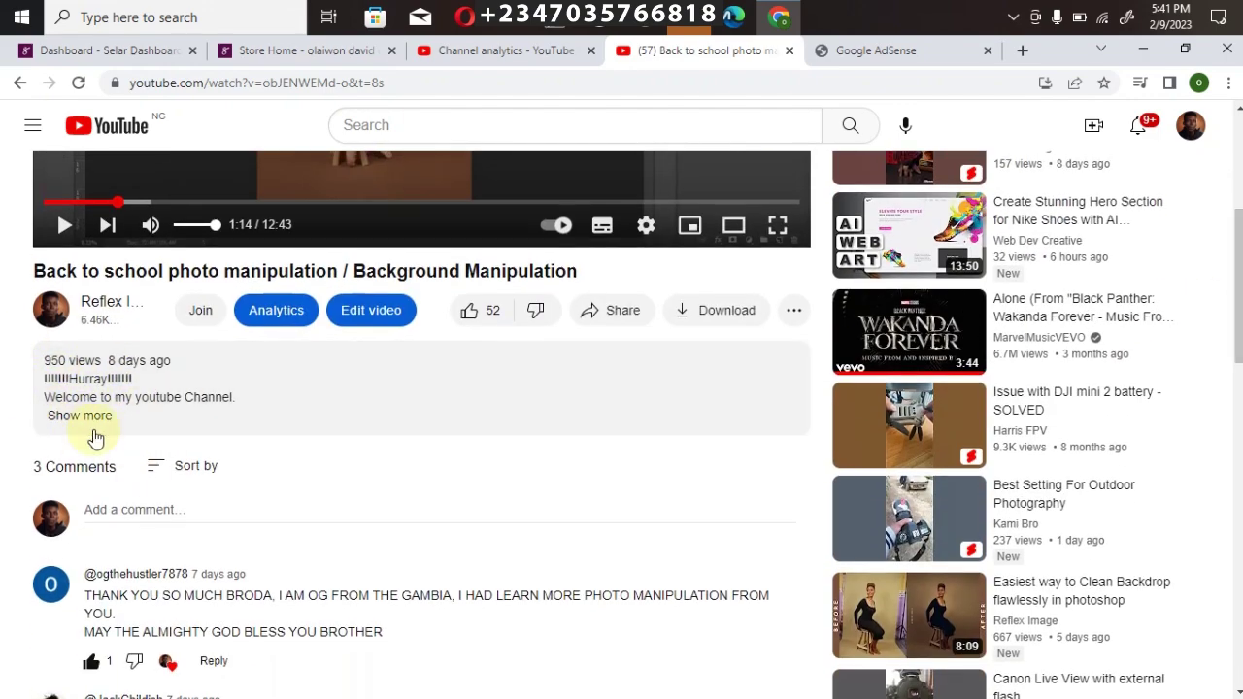
pyautogui.click(80, 421)
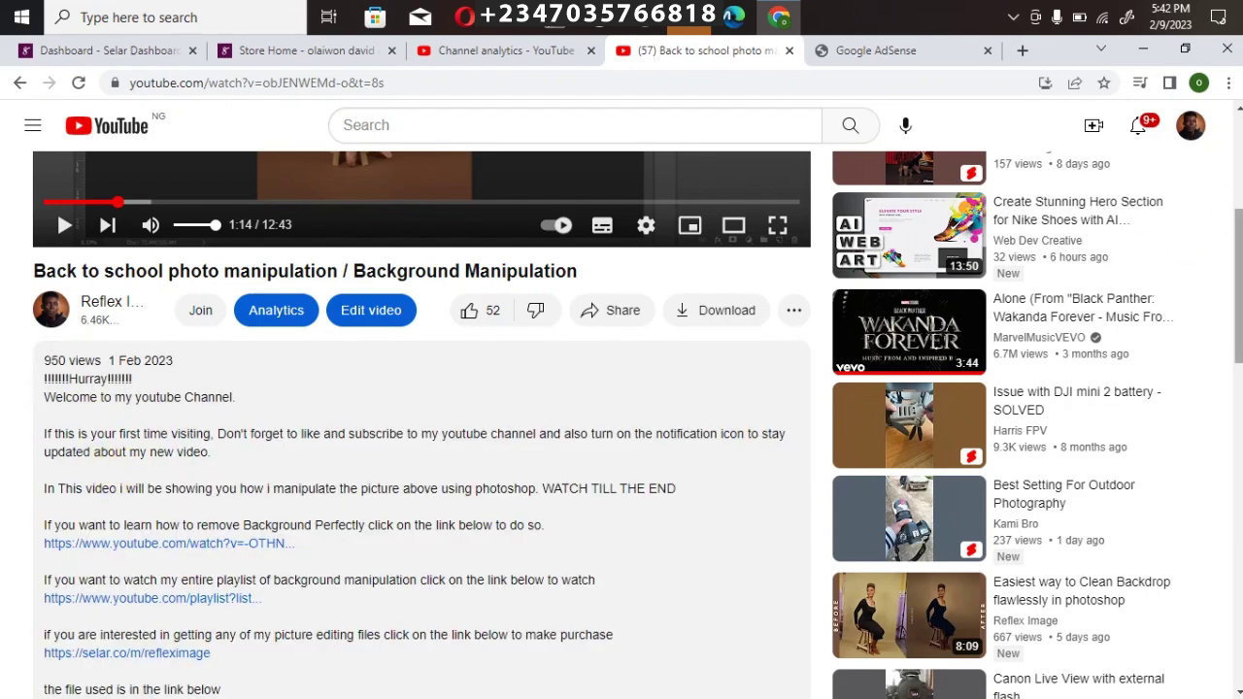
pyautogui.scroll(-3, 377, 472)
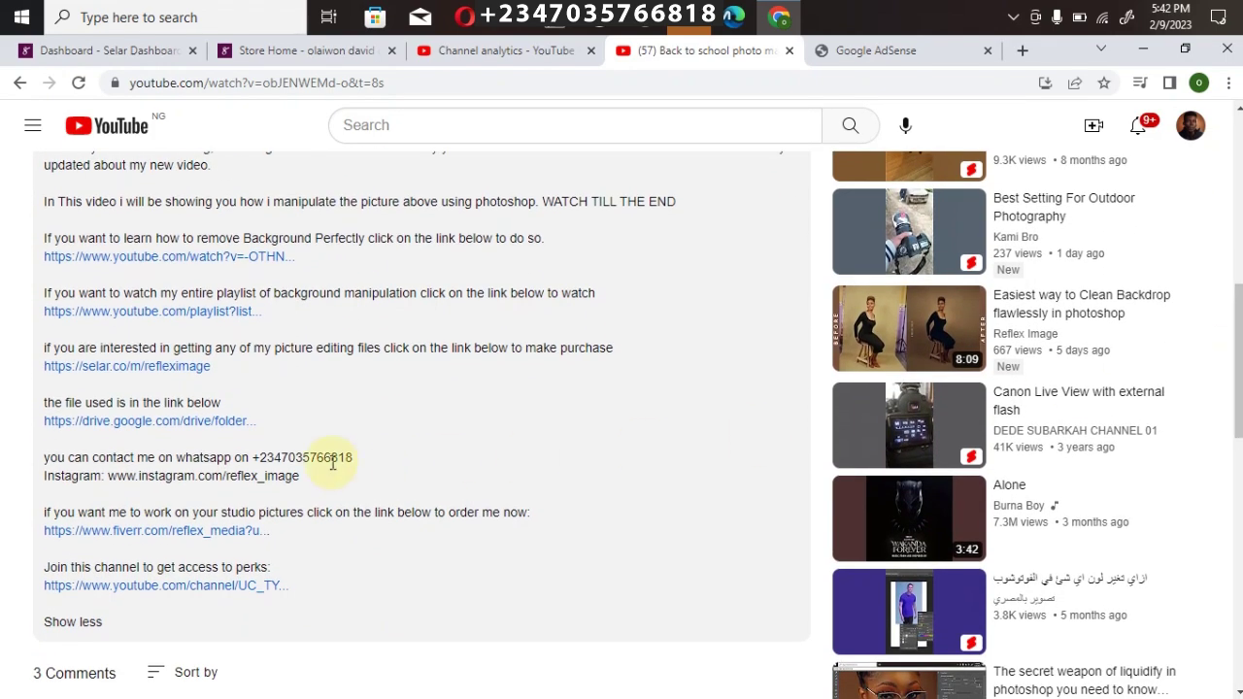